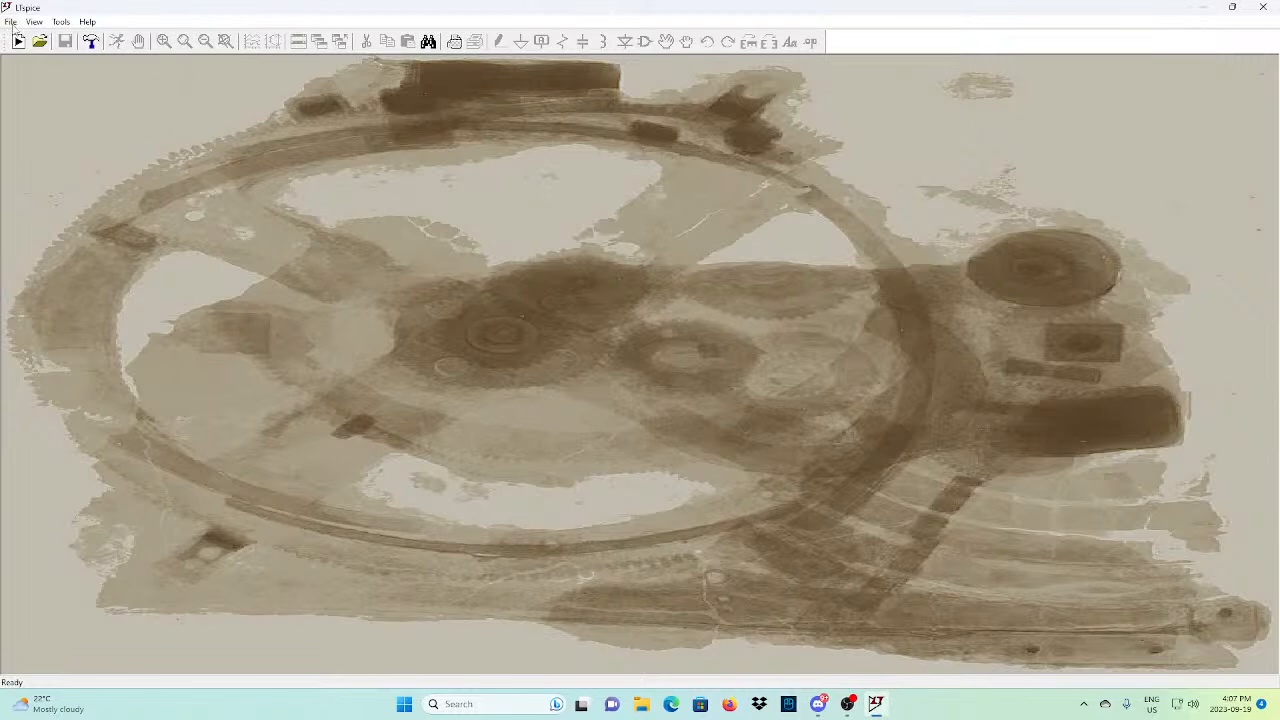
# Close LTspice, switch to Chrome and search Google for "ltspice download"
pyautogui.click(35, 34)
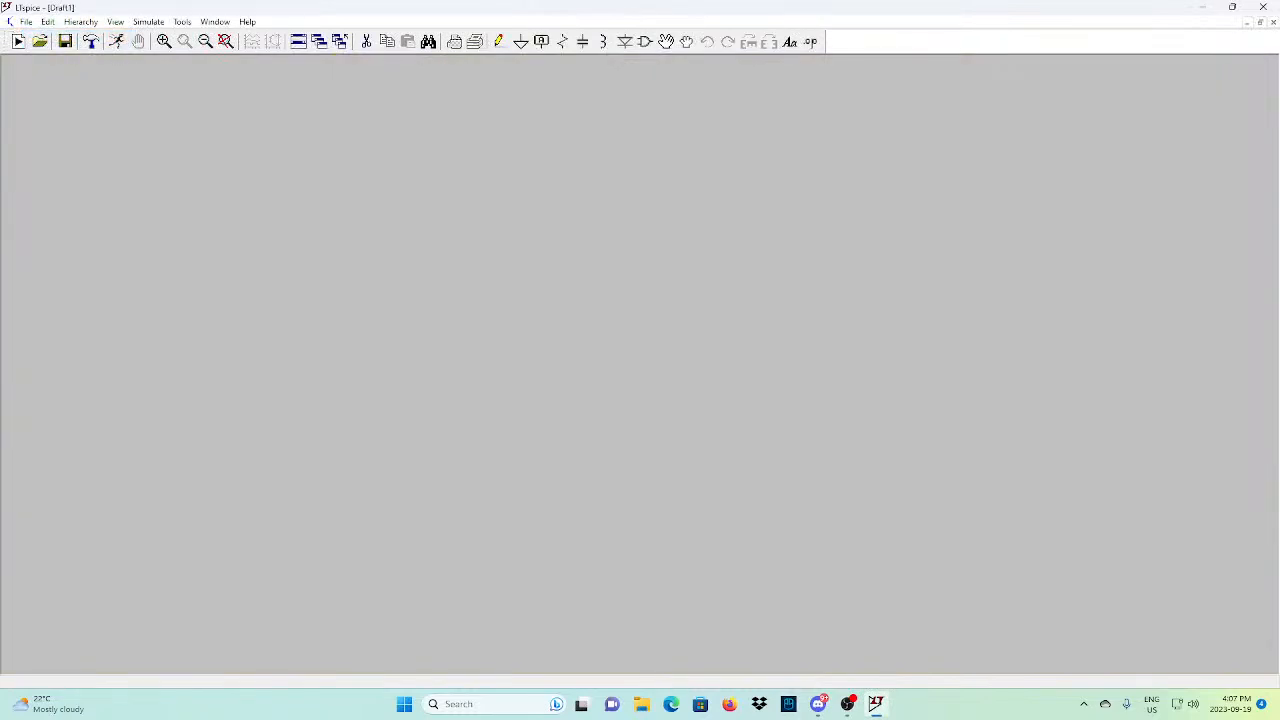
pyautogui.click(1263, 7)
pyautogui.doubleClick(76, 625)
pyautogui.click(655, 294)
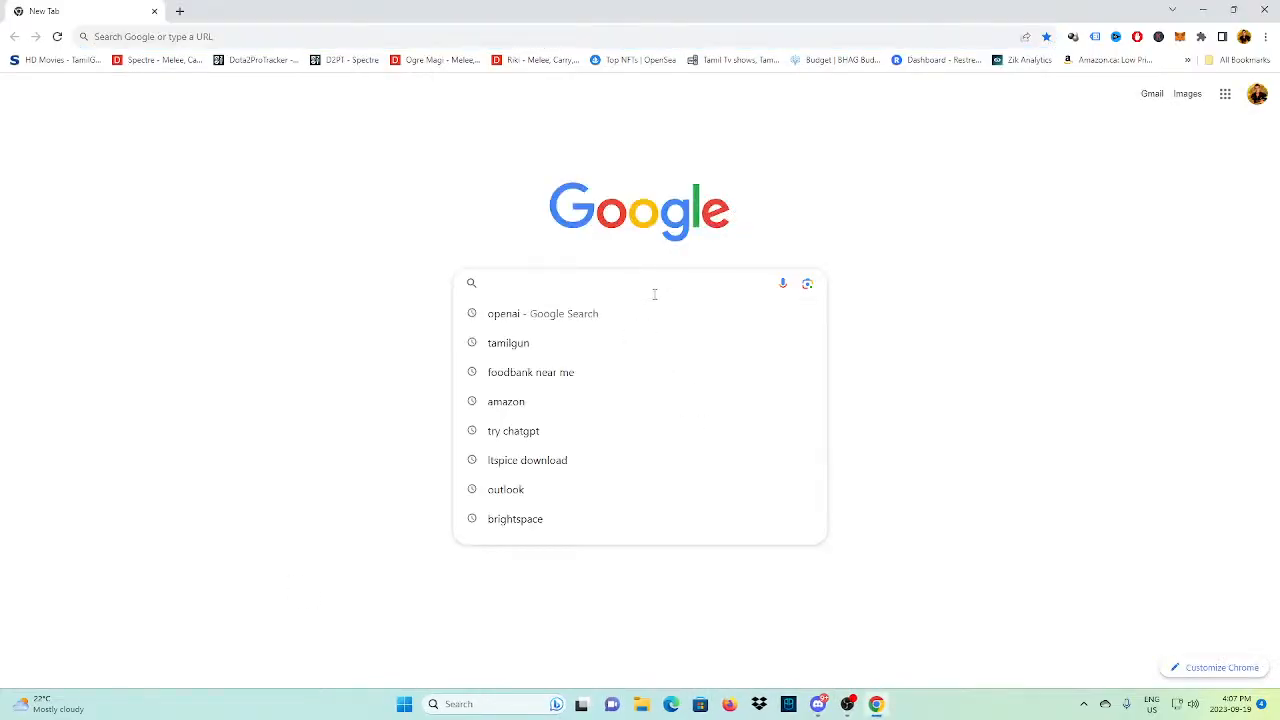
pyautogui.write('ltspice download')
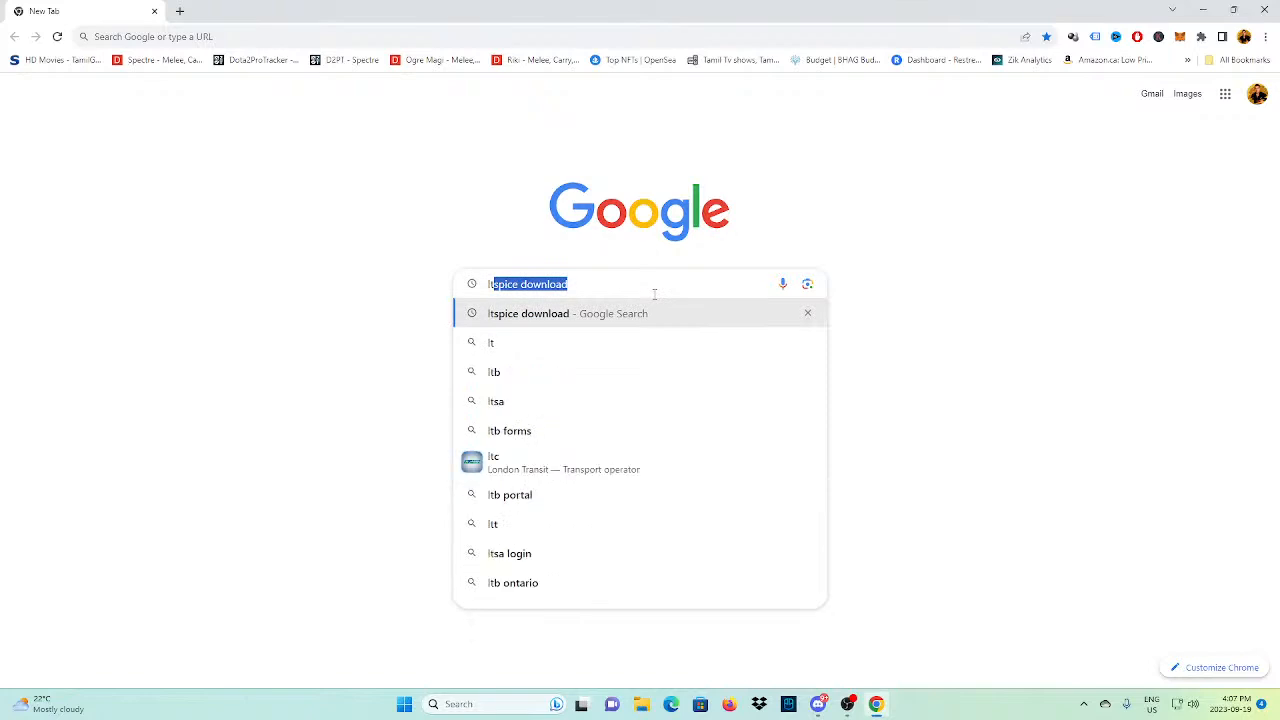
pyautogui.click(588, 325)
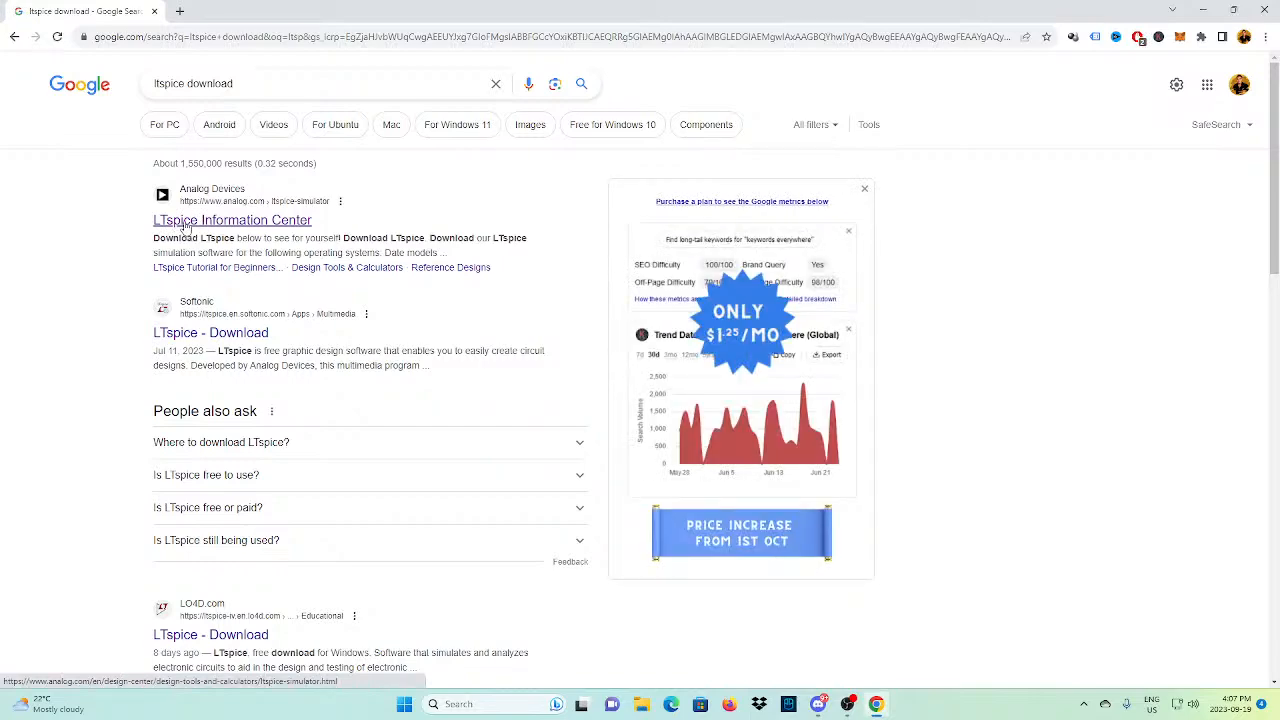
# Open the Analog Devices LTspice Information Center, look over the download options for each operating system, and minimize the browser
pyautogui.click(218, 224)
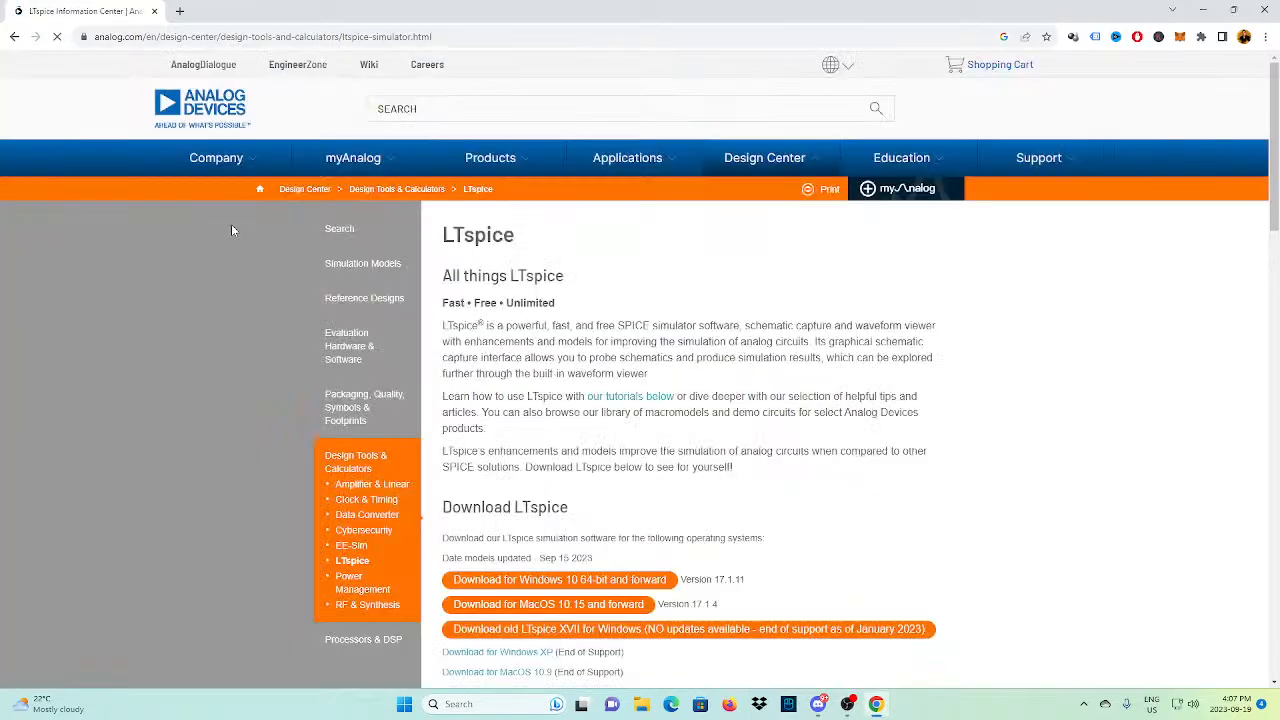
pyautogui.scroll(-2, 231, 230)
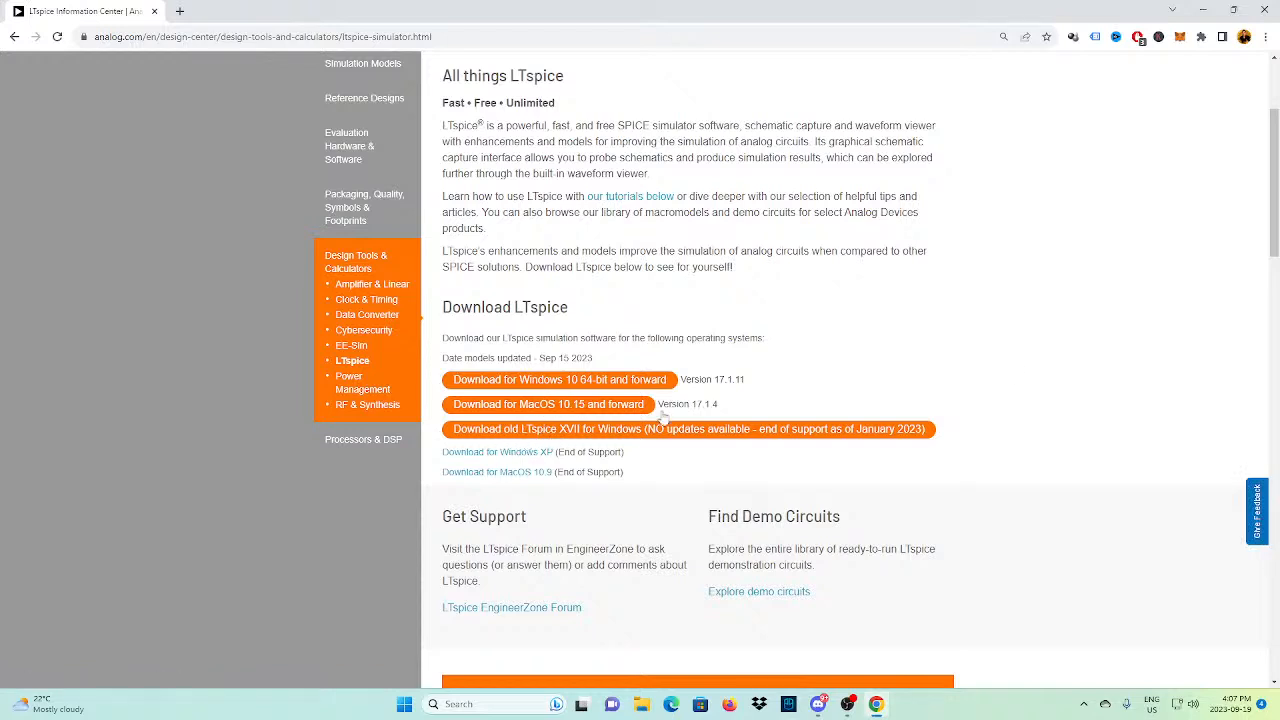
pyautogui.click(1208, 10)
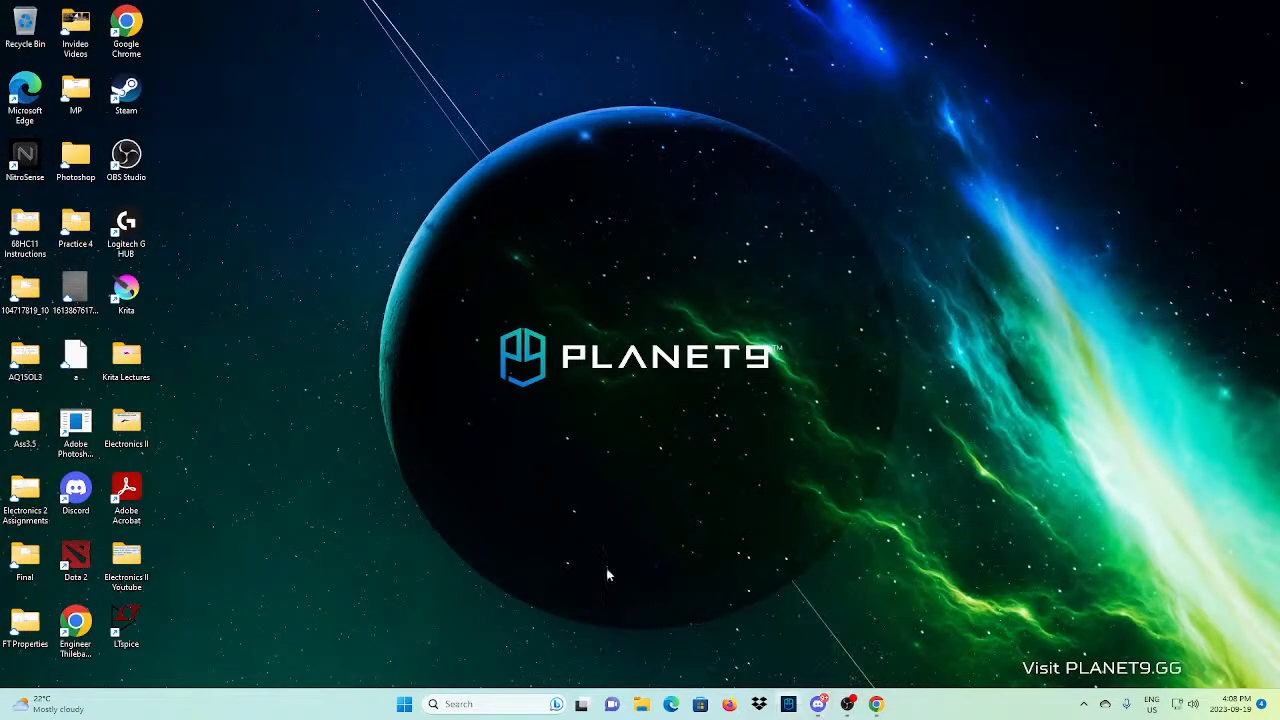
# Launch LTspice from the desktop and create a new blank schematic
pyautogui.doubleClick(135, 630)
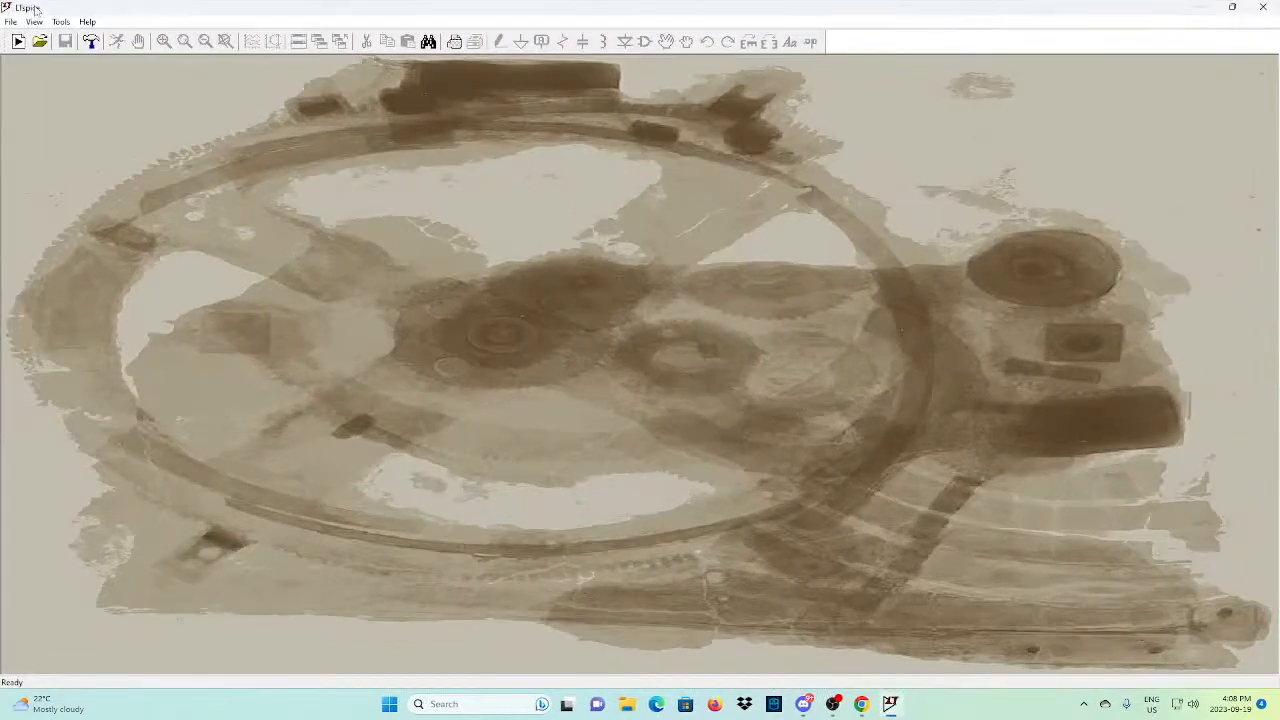
pyautogui.click(11, 21)
pyautogui.click(22, 36)
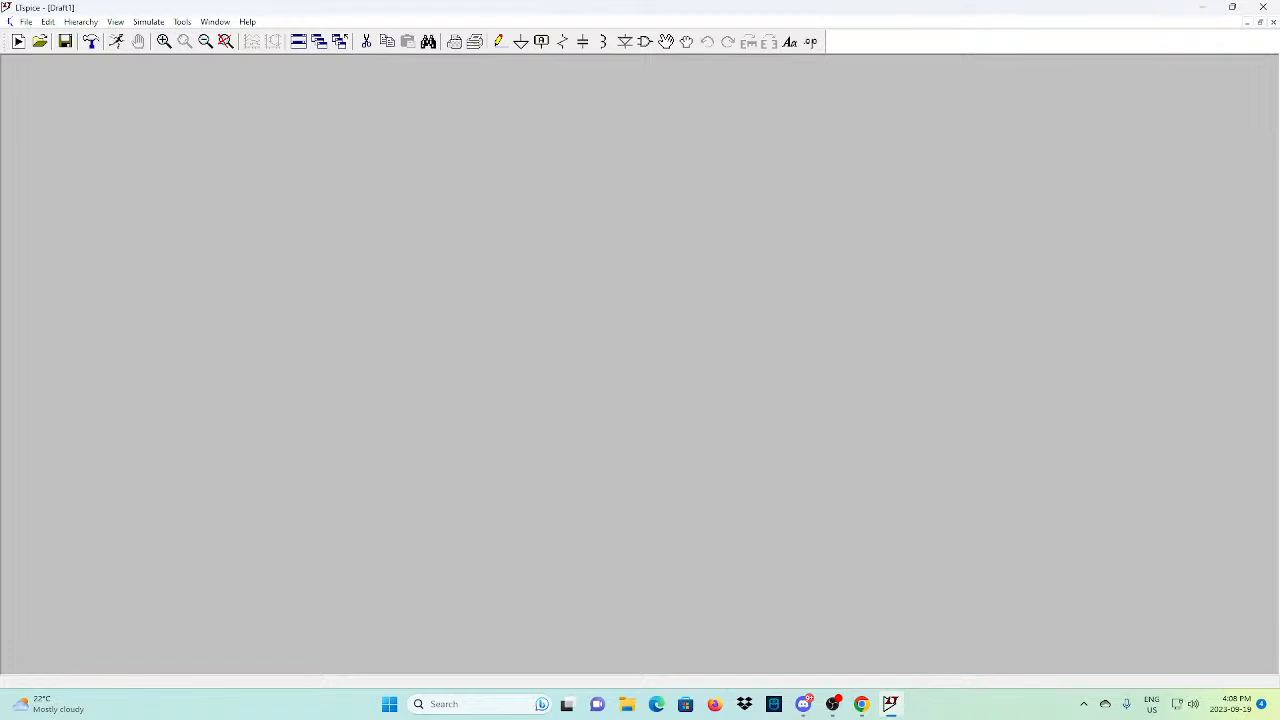
# Place two vertical resistors, one directly above the other with a gap between them
pyautogui.click(563, 53)
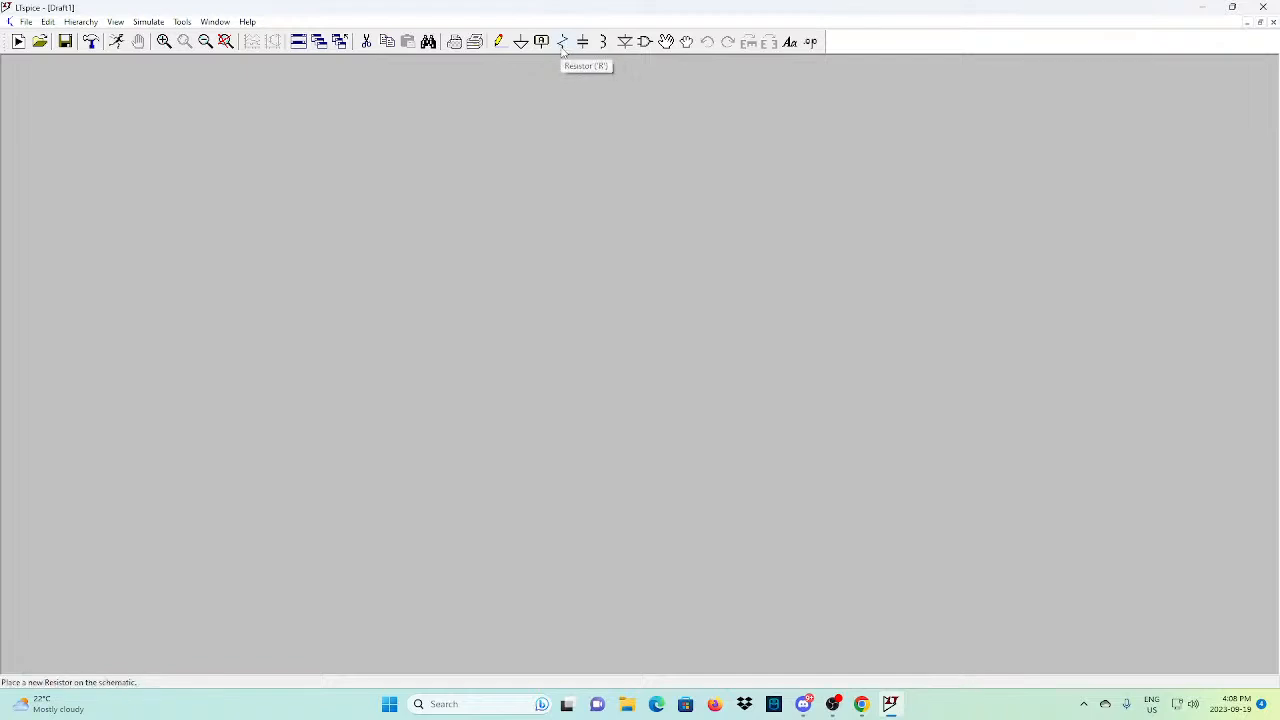
pyautogui.click(674, 180)
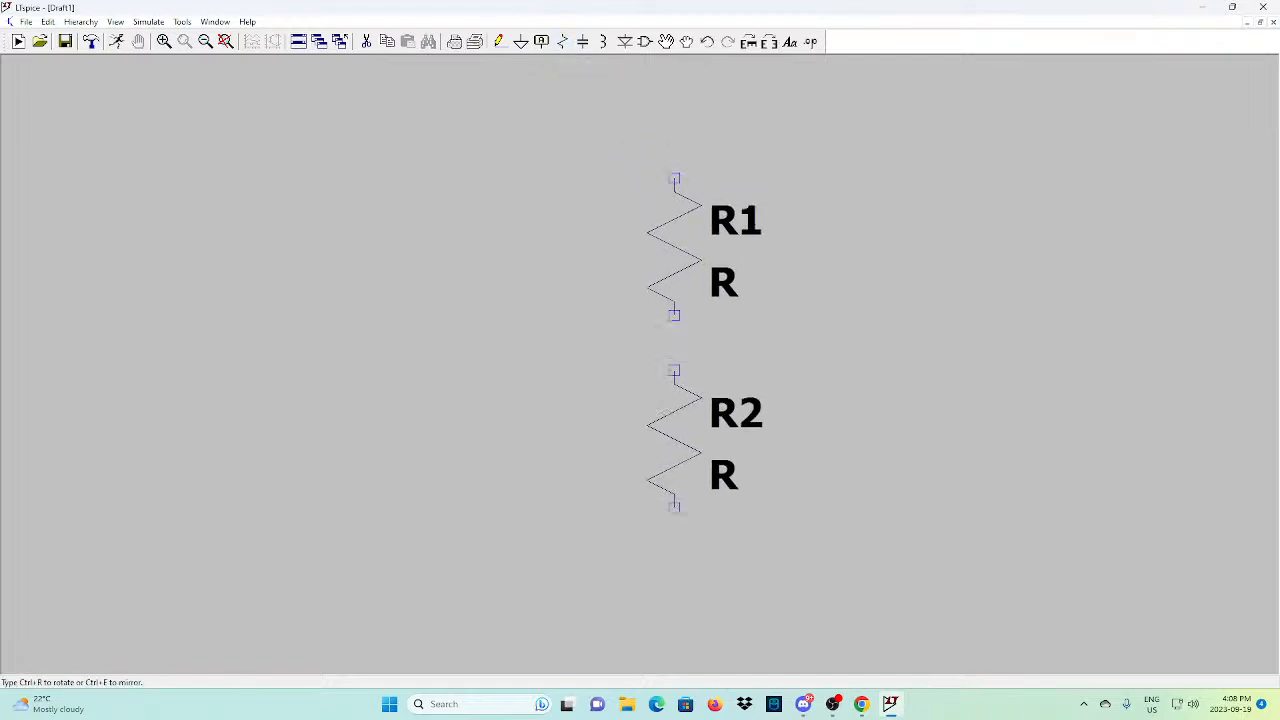
pyautogui.click(674, 400)
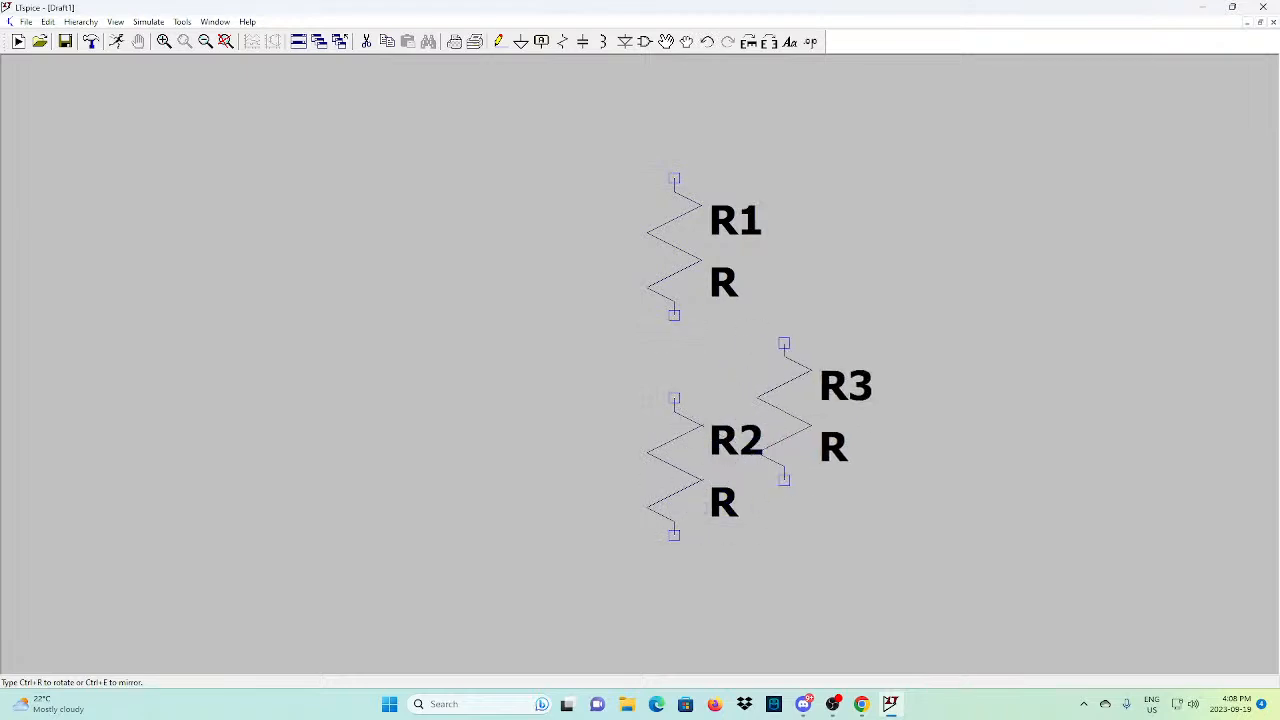
pyautogui.press('Escape')
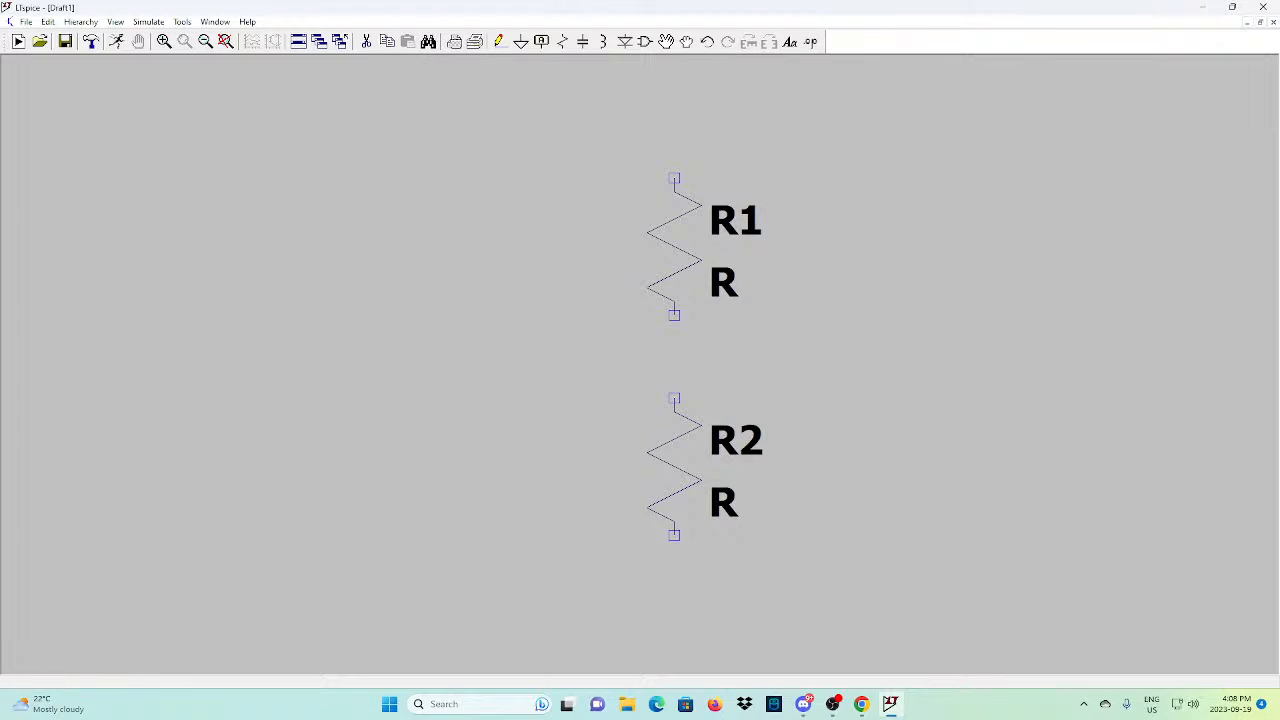
# Place a voltage component from the symbol library beside the two resistors, on their left
pyautogui.click(644, 44)
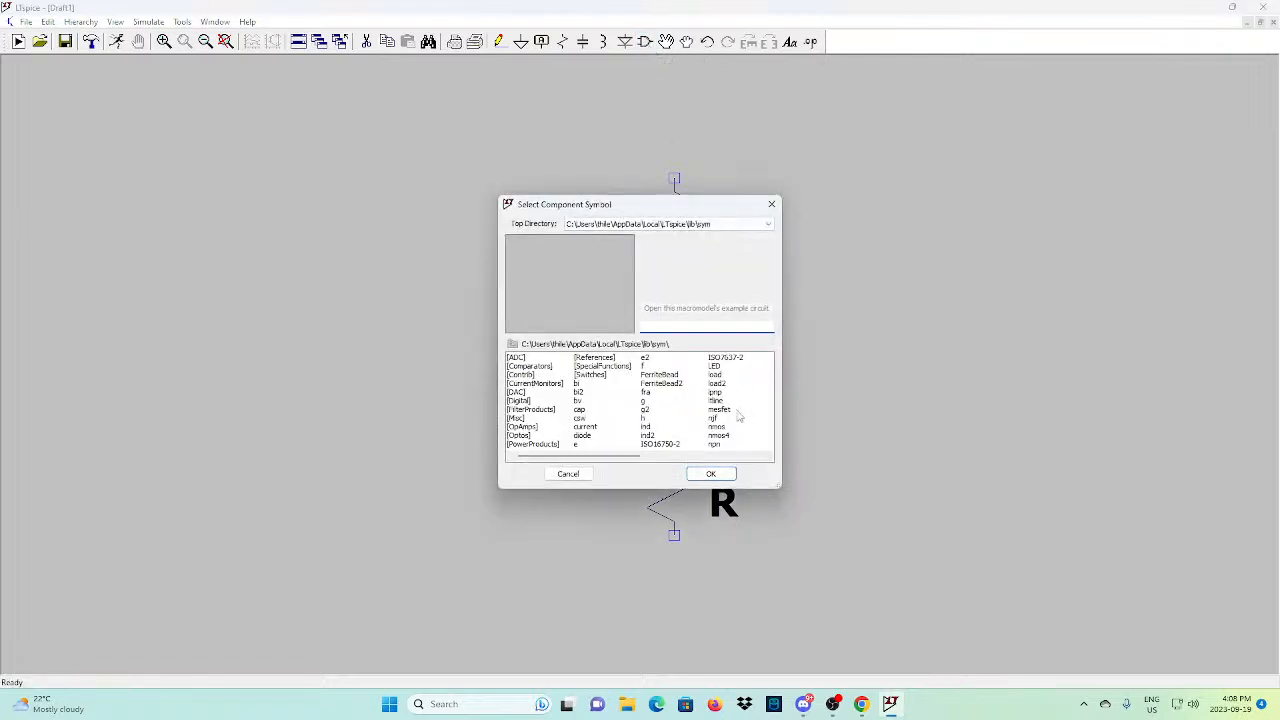
pyautogui.click(694, 455)
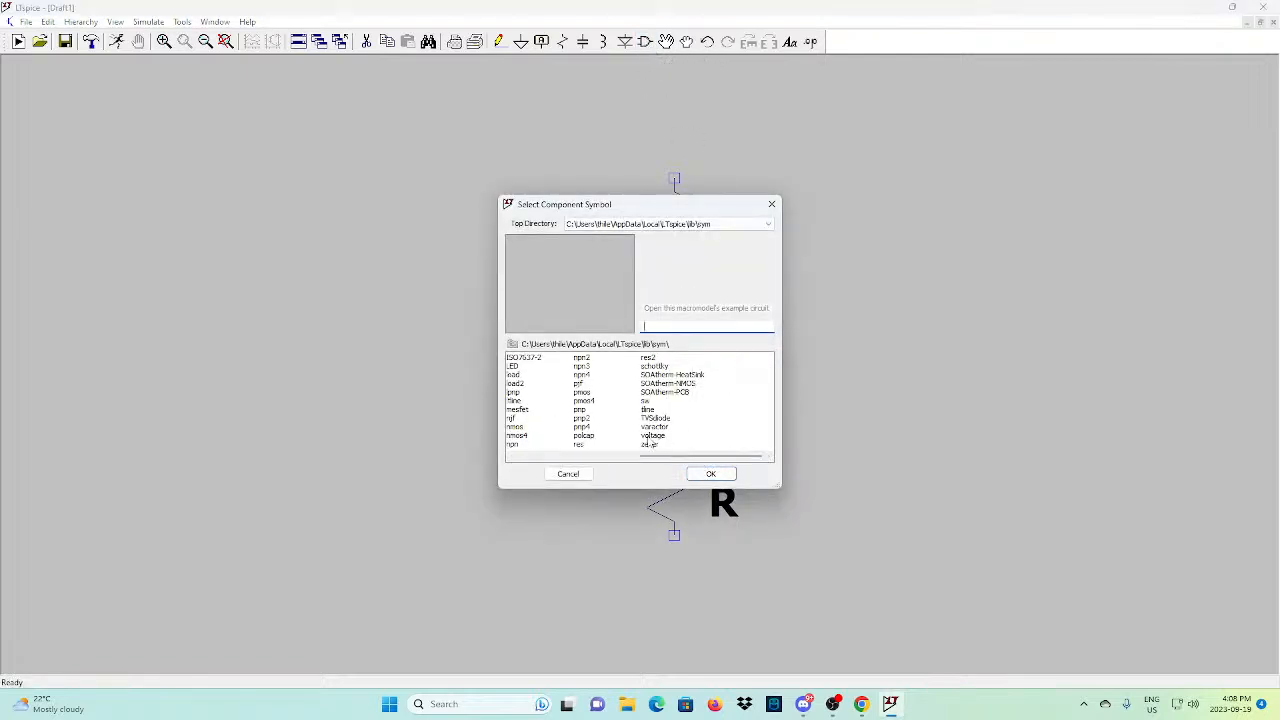
pyautogui.click(652, 435)
pyautogui.click(711, 473)
pyautogui.click(399, 320)
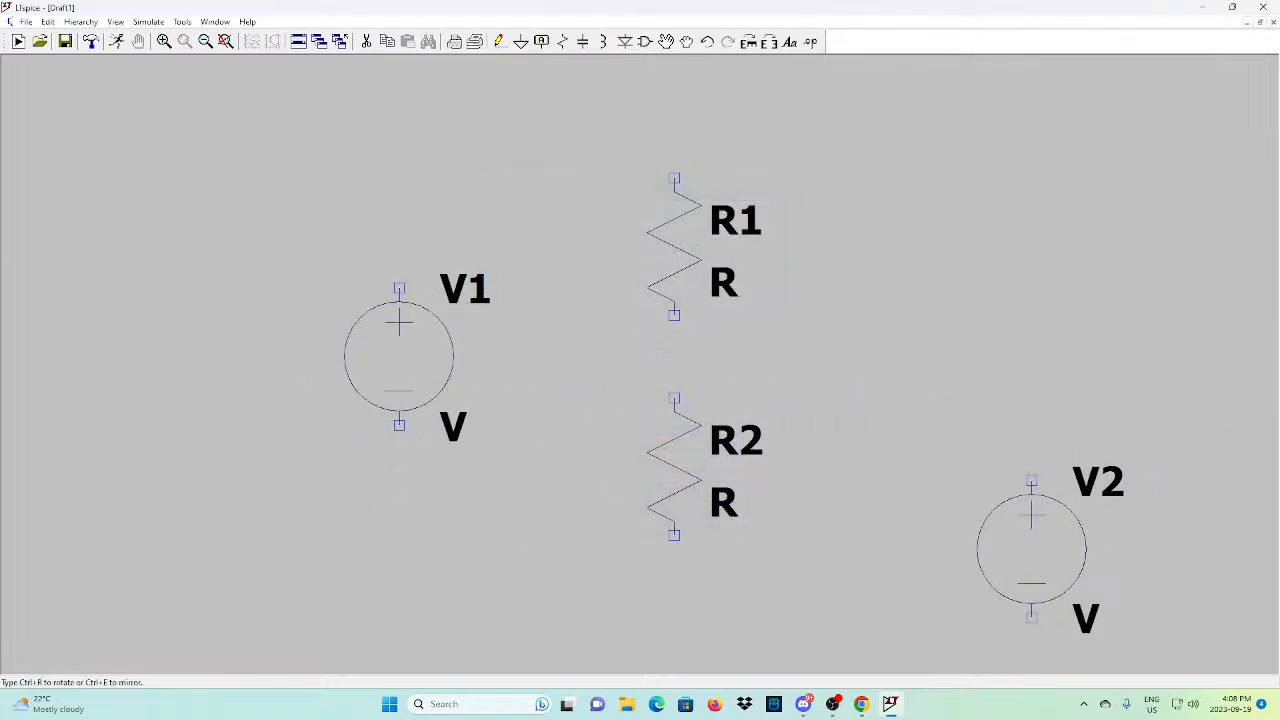
pyautogui.press('Escape')
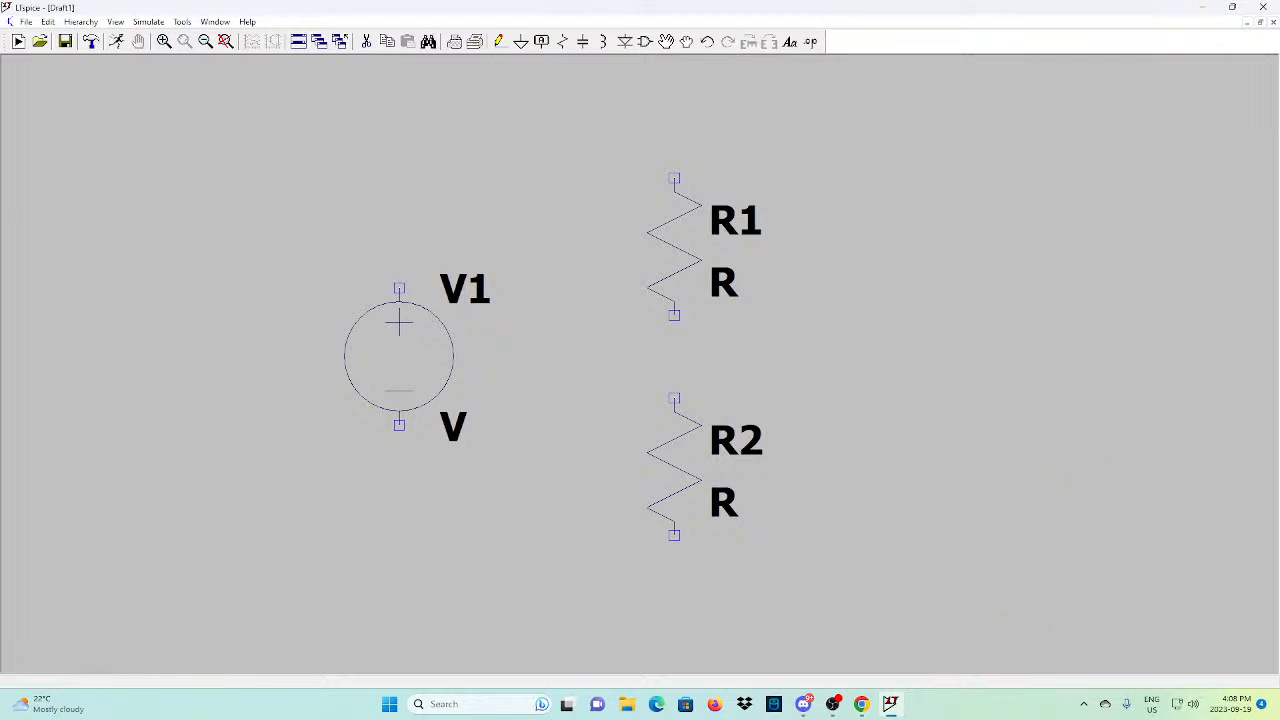
# Place one ground symbol beneath the voltage source and another beneath the lower resistor R2
pyautogui.click(520, 41)
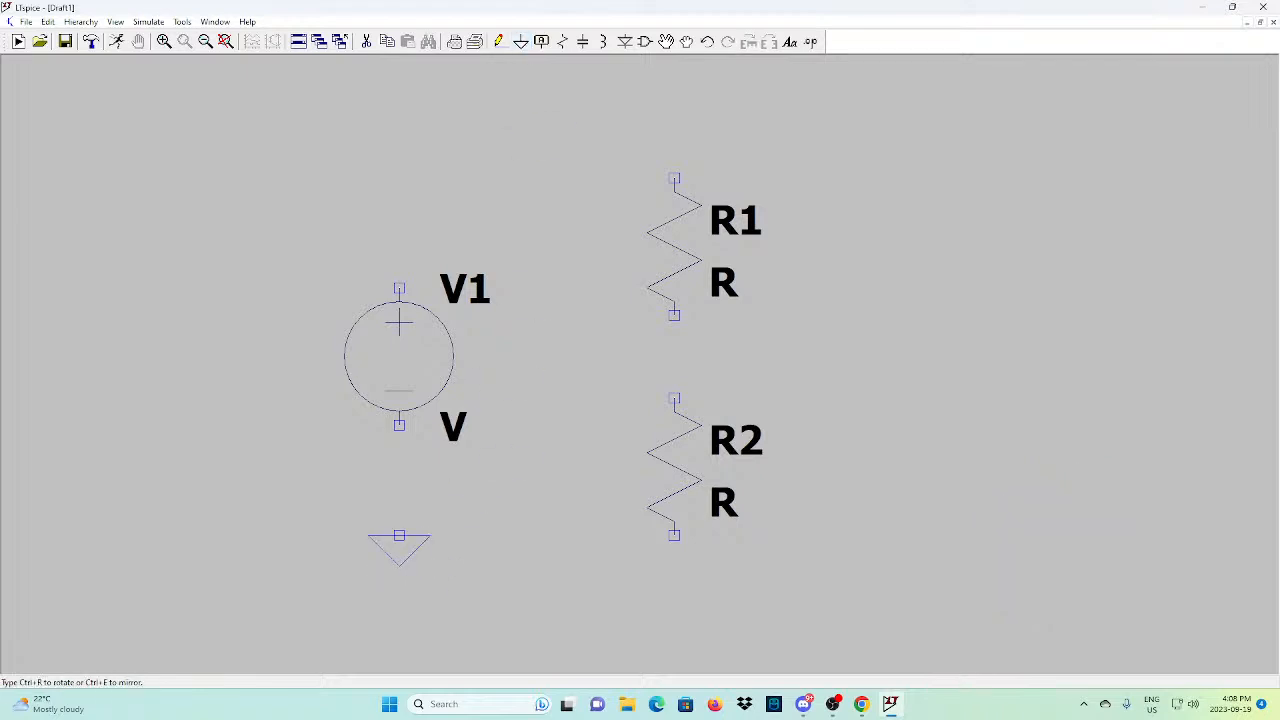
pyautogui.click(399, 563)
pyautogui.click(674, 591)
pyautogui.press('Escape')
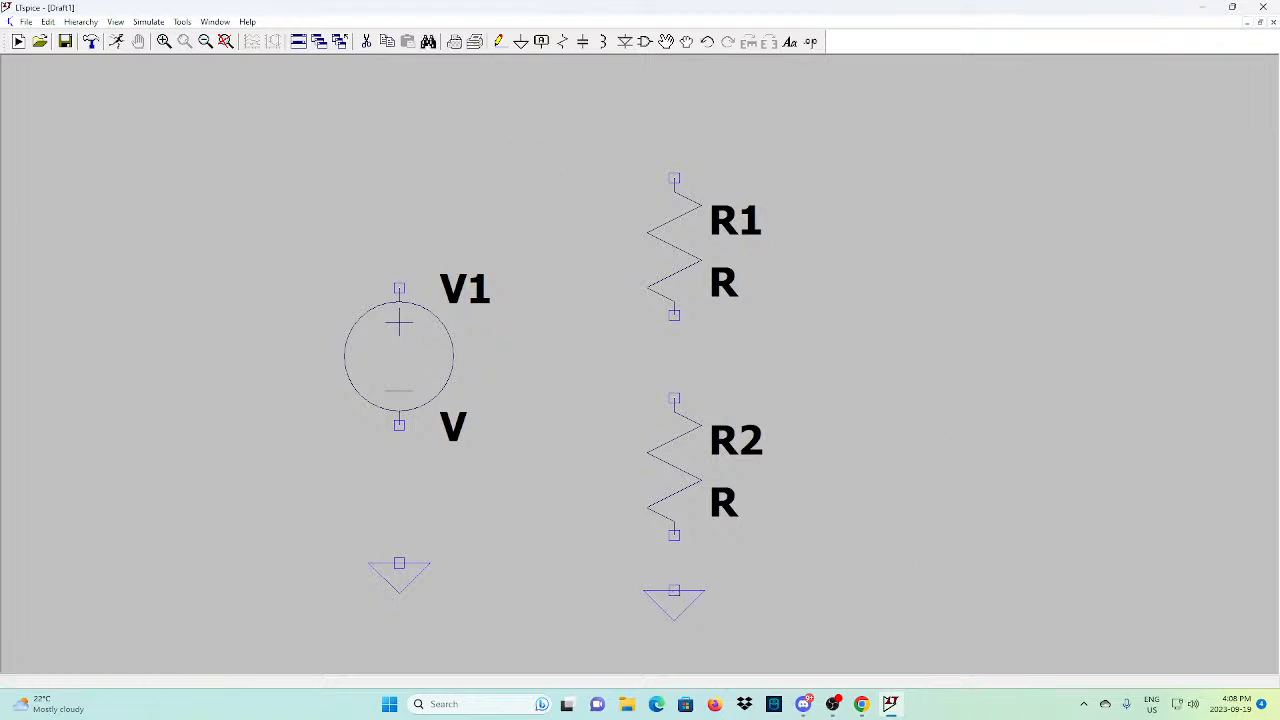
# Draw a vertical wire from the source's ground through V1, ending slightly above the height of R1's upper terminal
pyautogui.click(499, 42)
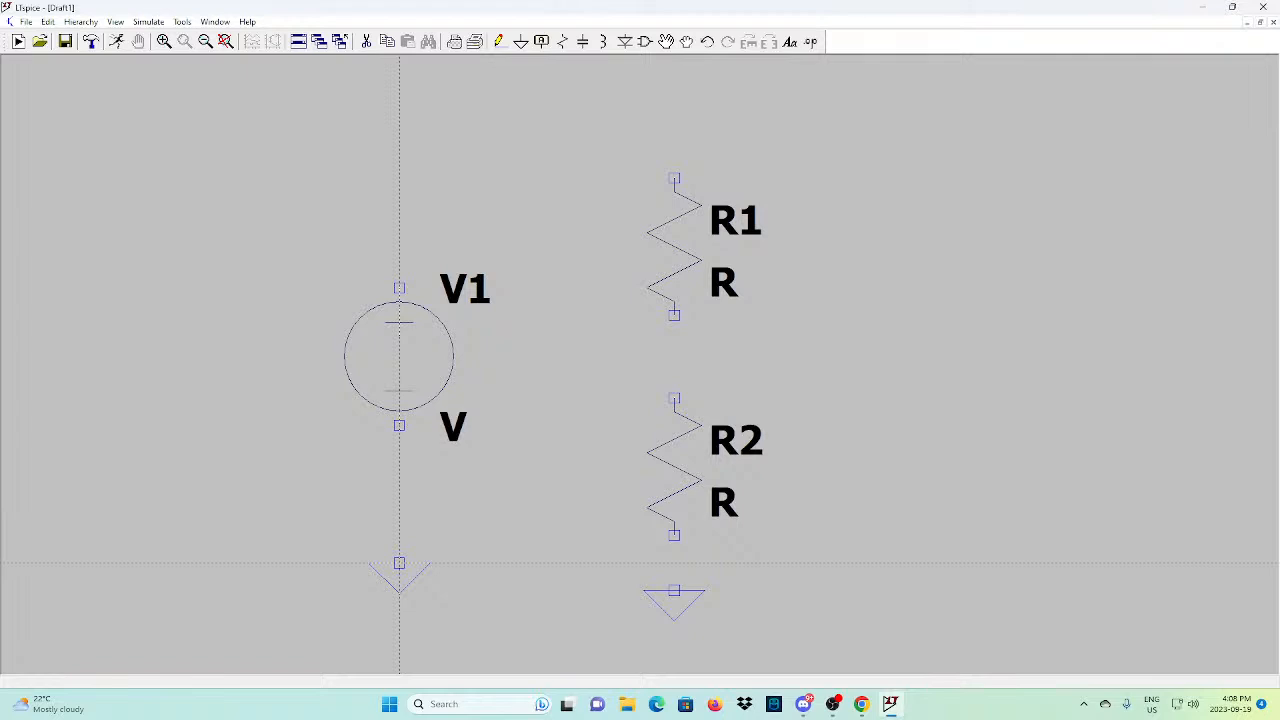
pyautogui.click(399, 563)
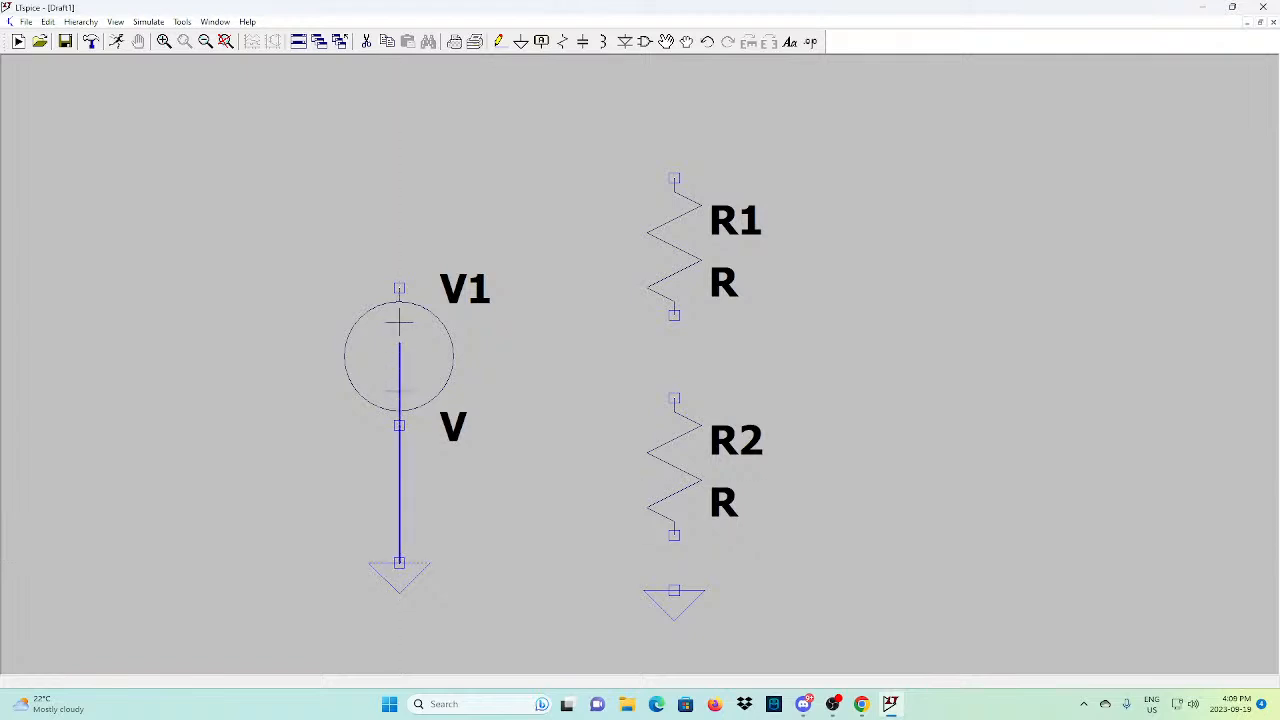
pyautogui.click(399, 150)
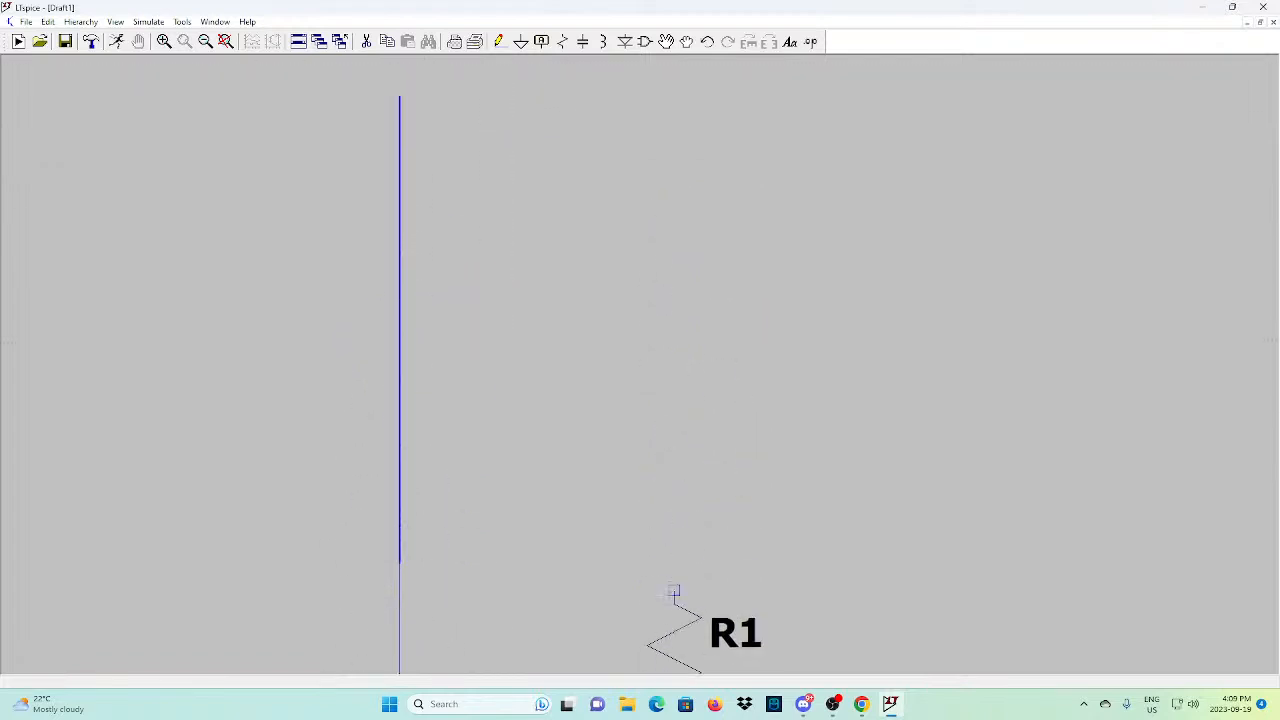
pyautogui.press('Escape')
pyautogui.click(399, 563)
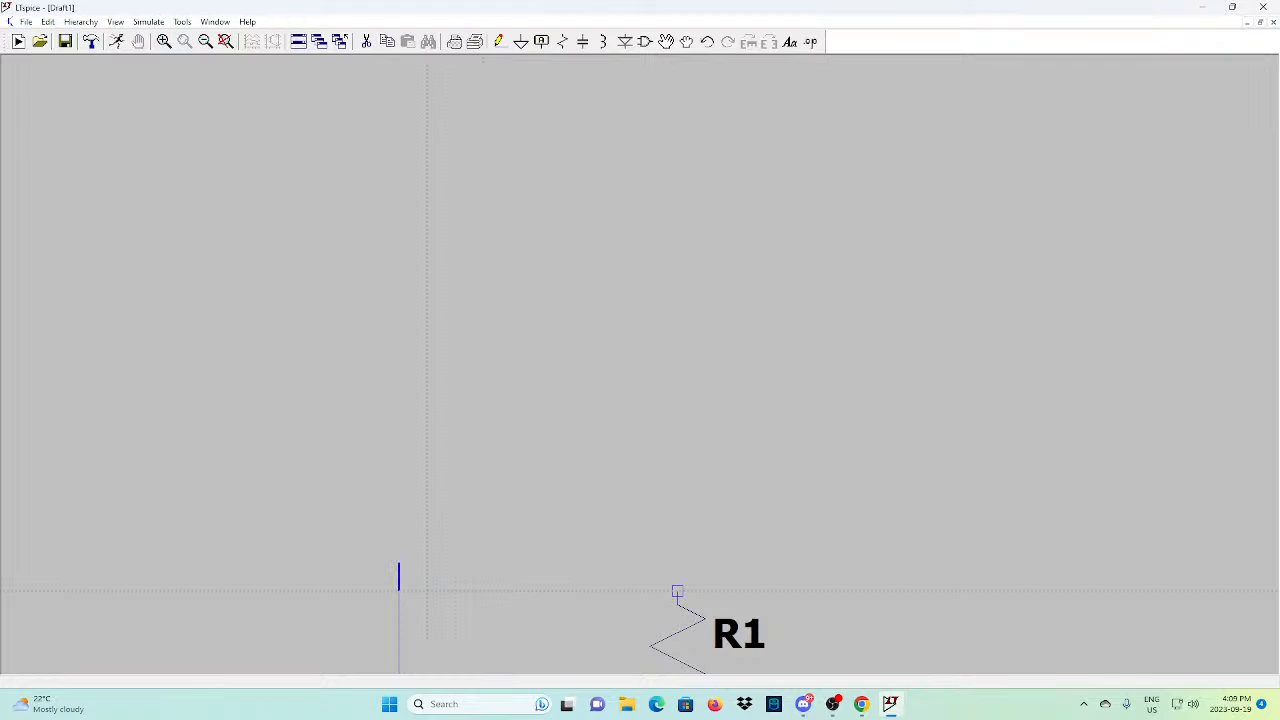
pyautogui.press('Escape')
# Wire the upper end of V1's lead across to R1 and down through R1 and R2 to the ground
pyautogui.scroll(1, 466, 565)
pyautogui.scroll(1, 1131, 677)
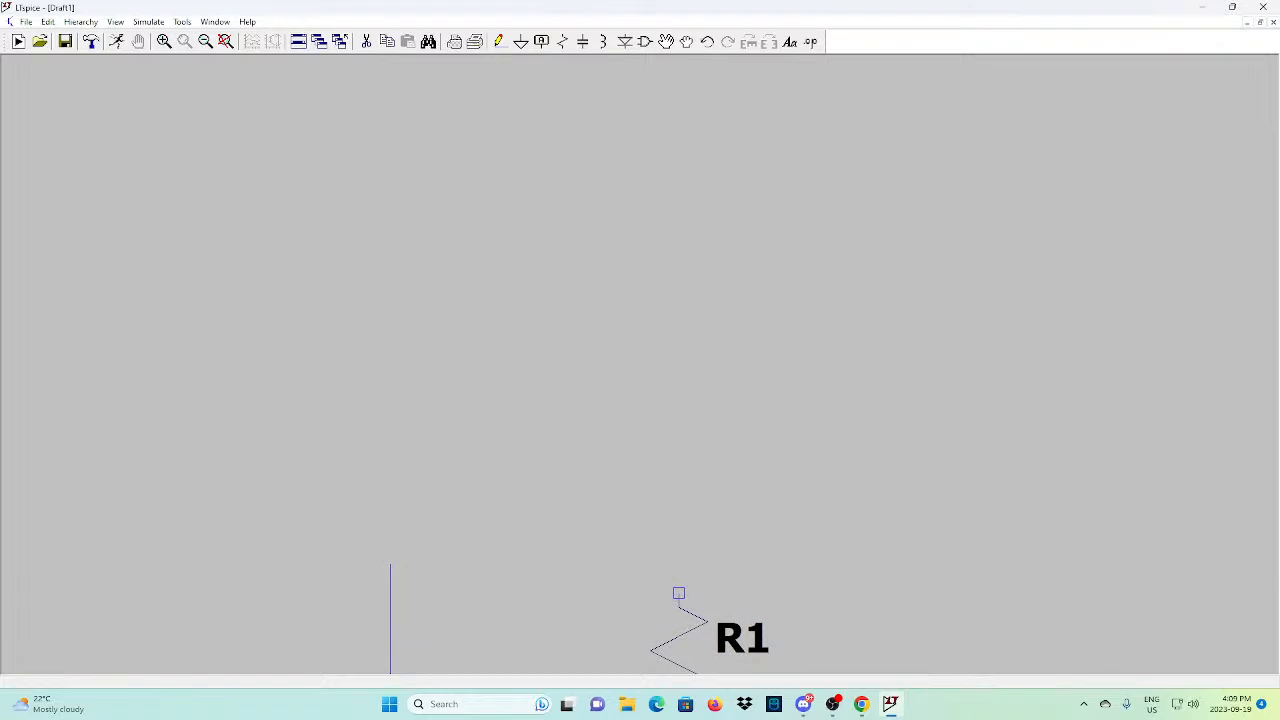
pyautogui.click(1232, 7)
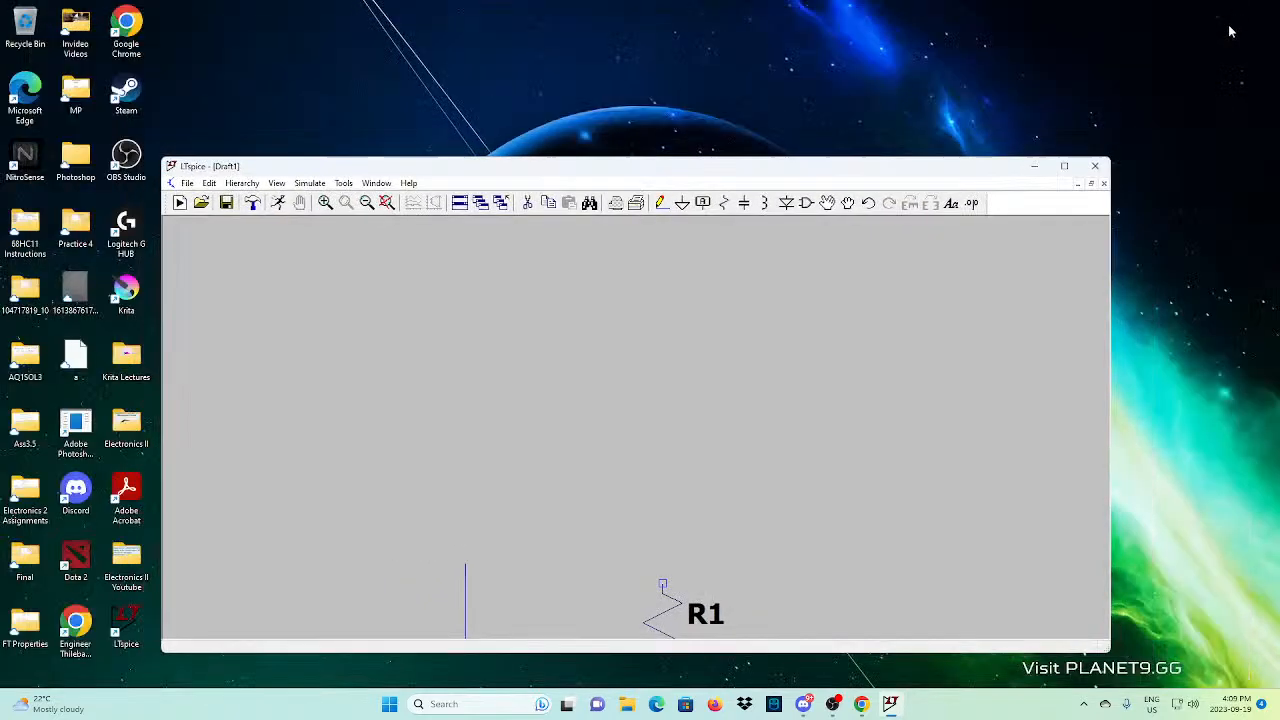
pyautogui.click(1065, 165)
pyautogui.scroll(-5, 990, 350)
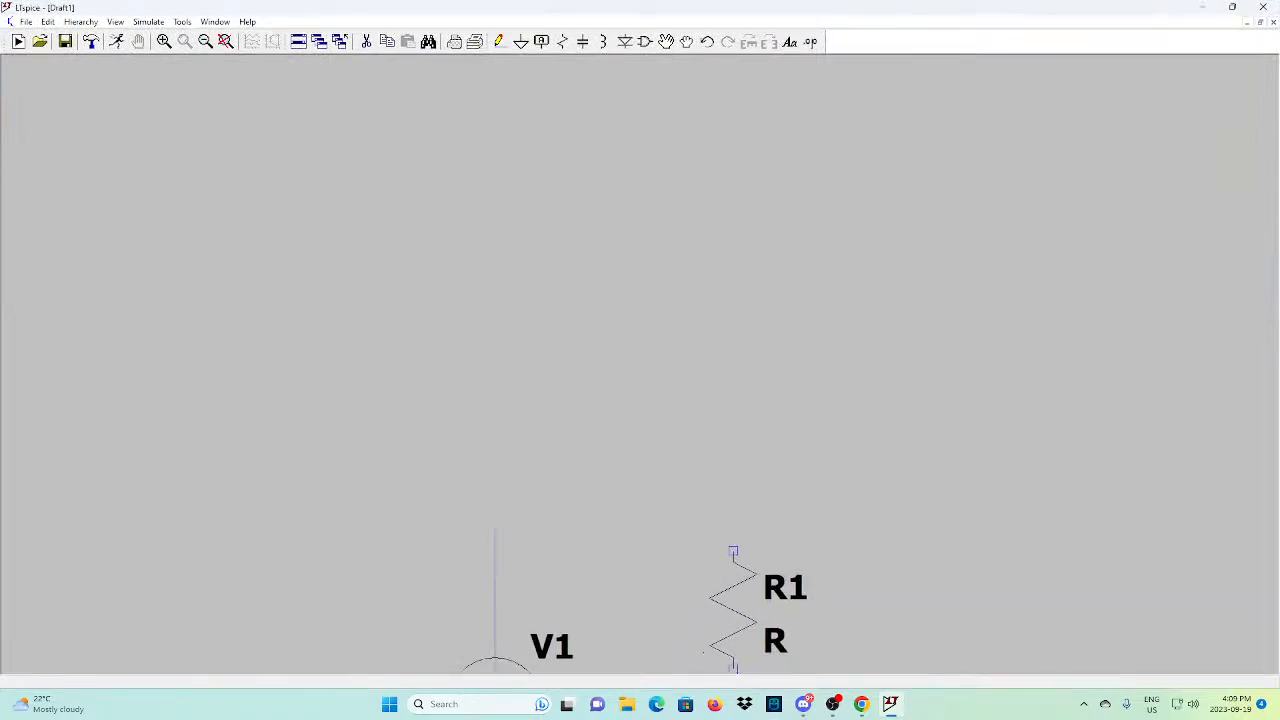
pyautogui.moveTo(800, 560); pyautogui.dragTo(442, 185)
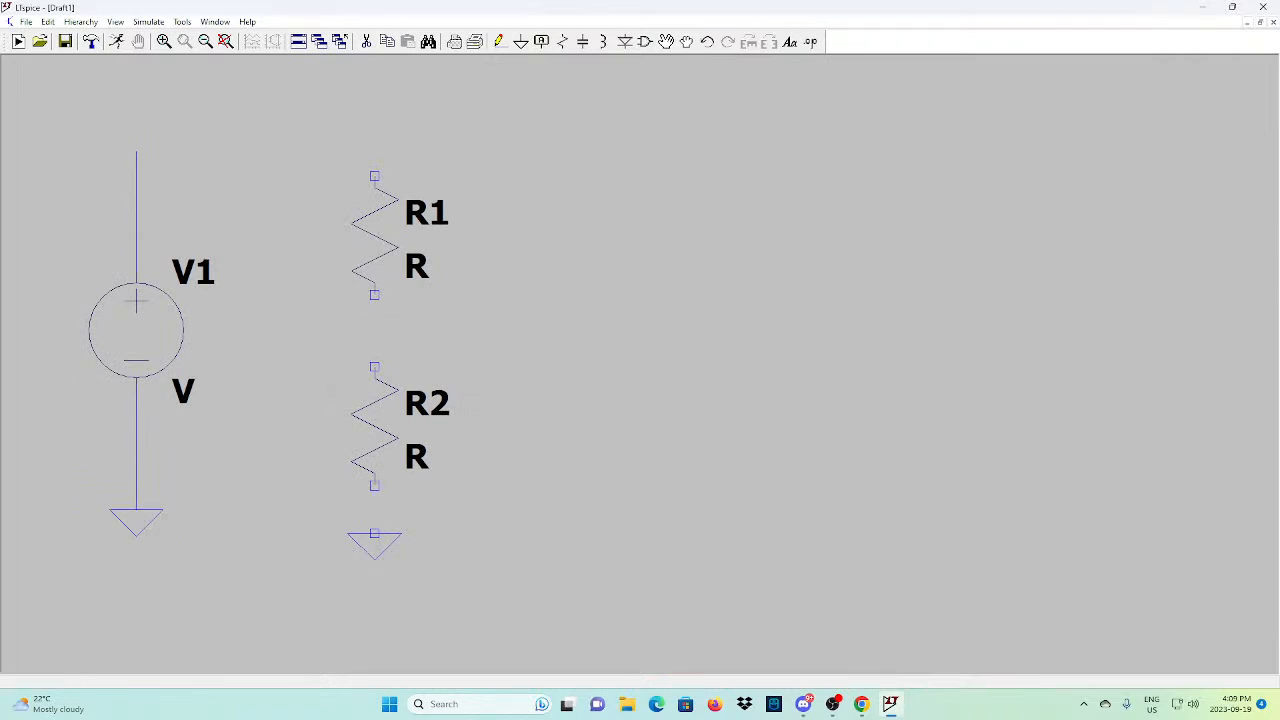
pyautogui.click(501, 43)
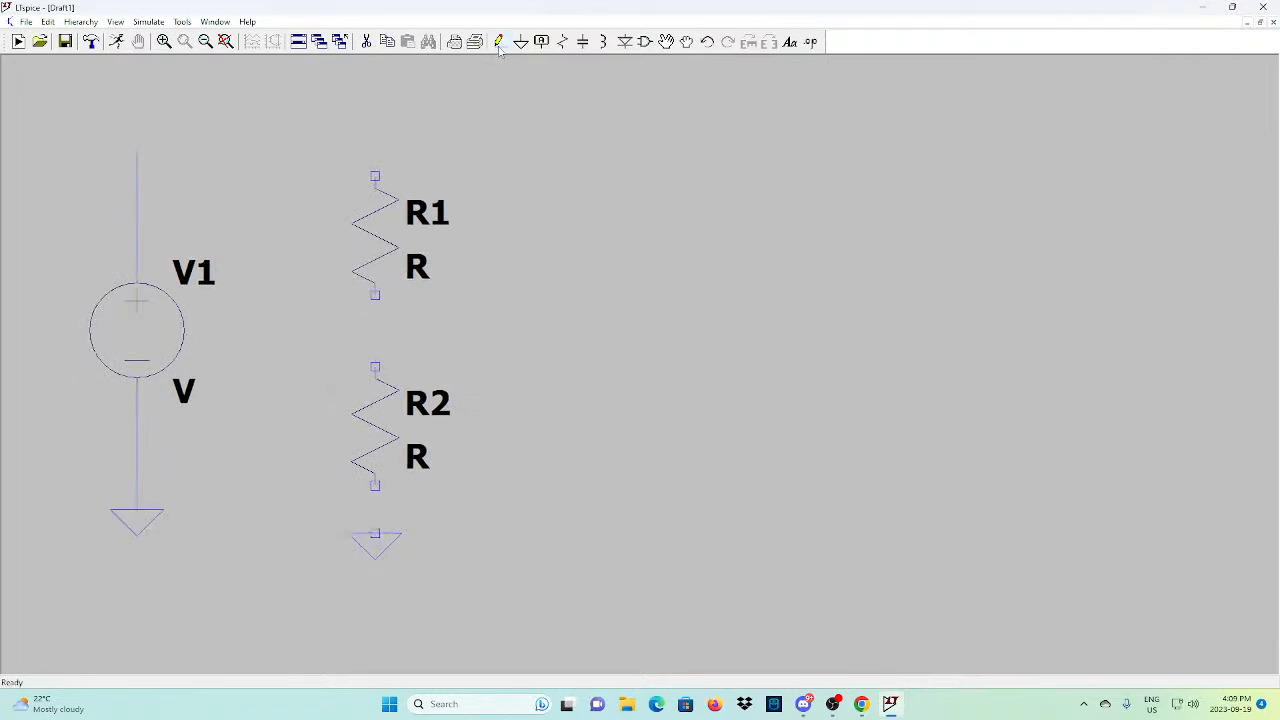
pyautogui.click(137, 153)
pyautogui.click(375, 153)
pyautogui.click(375, 533)
pyautogui.press('Escape')
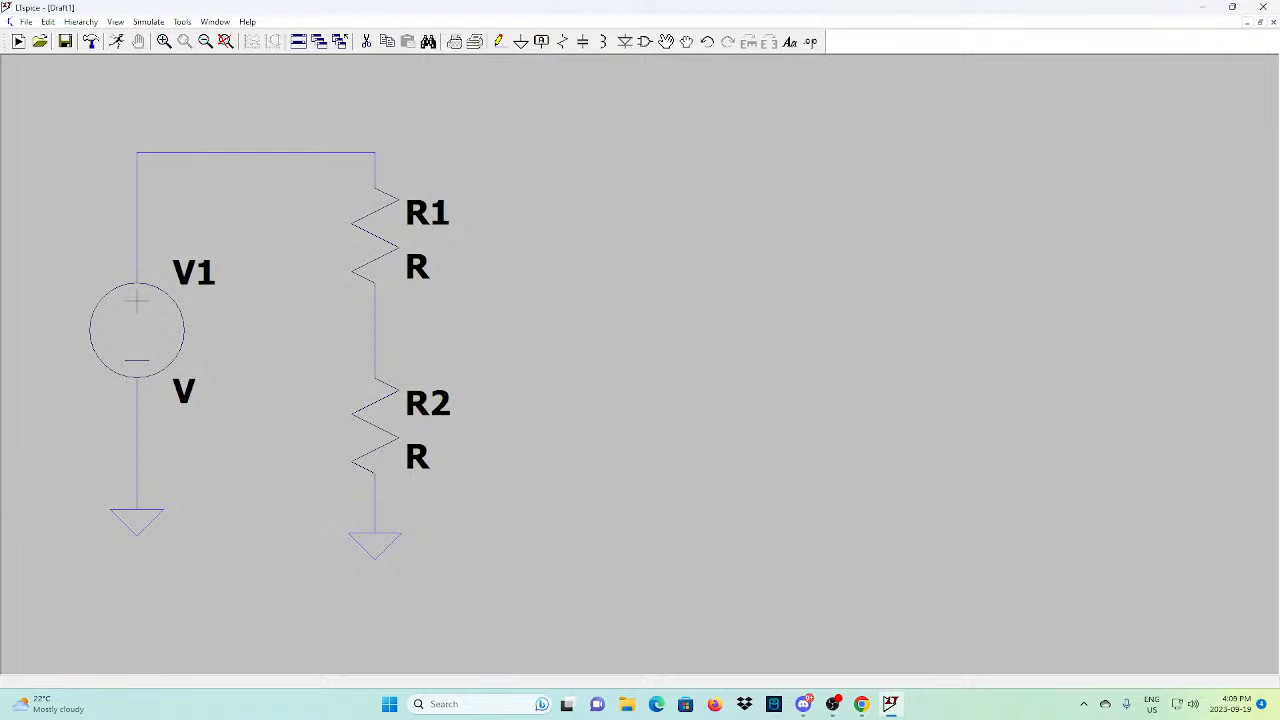
# Set the DC value of voltage source V1 to 10 V
pyautogui.rightClick(150, 333)
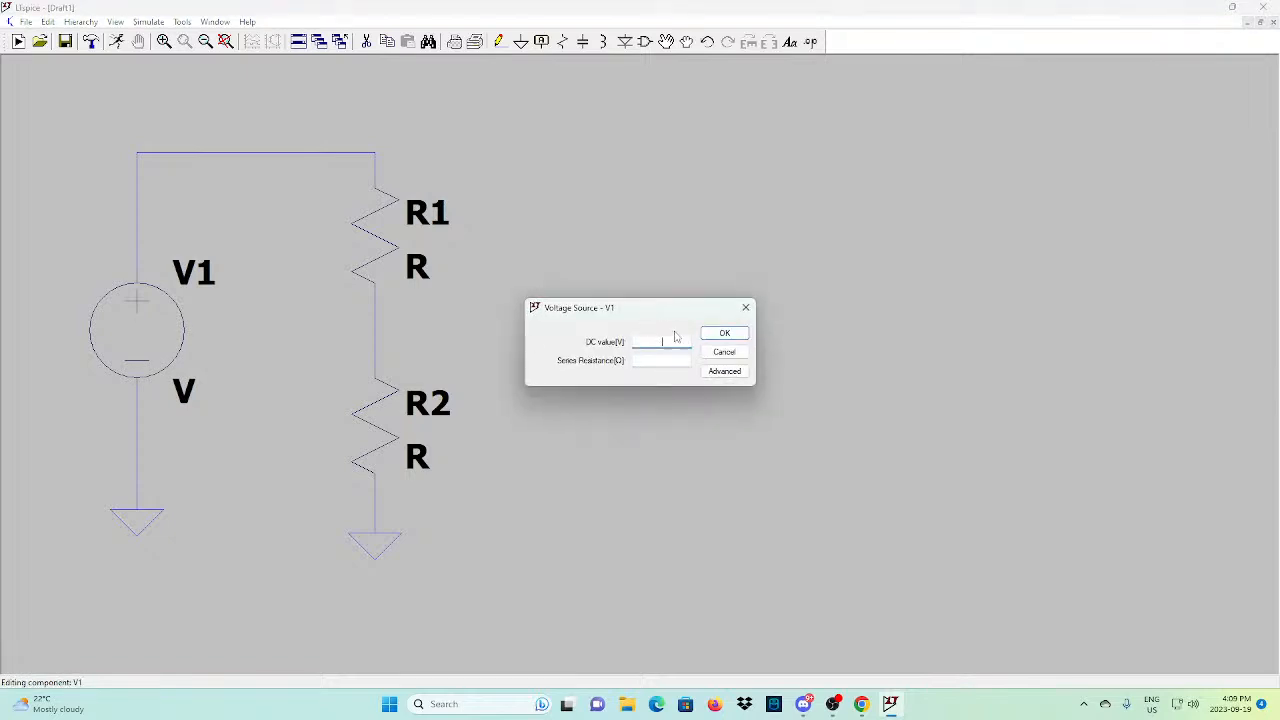
pyautogui.write('10')
pyautogui.click(724, 333)
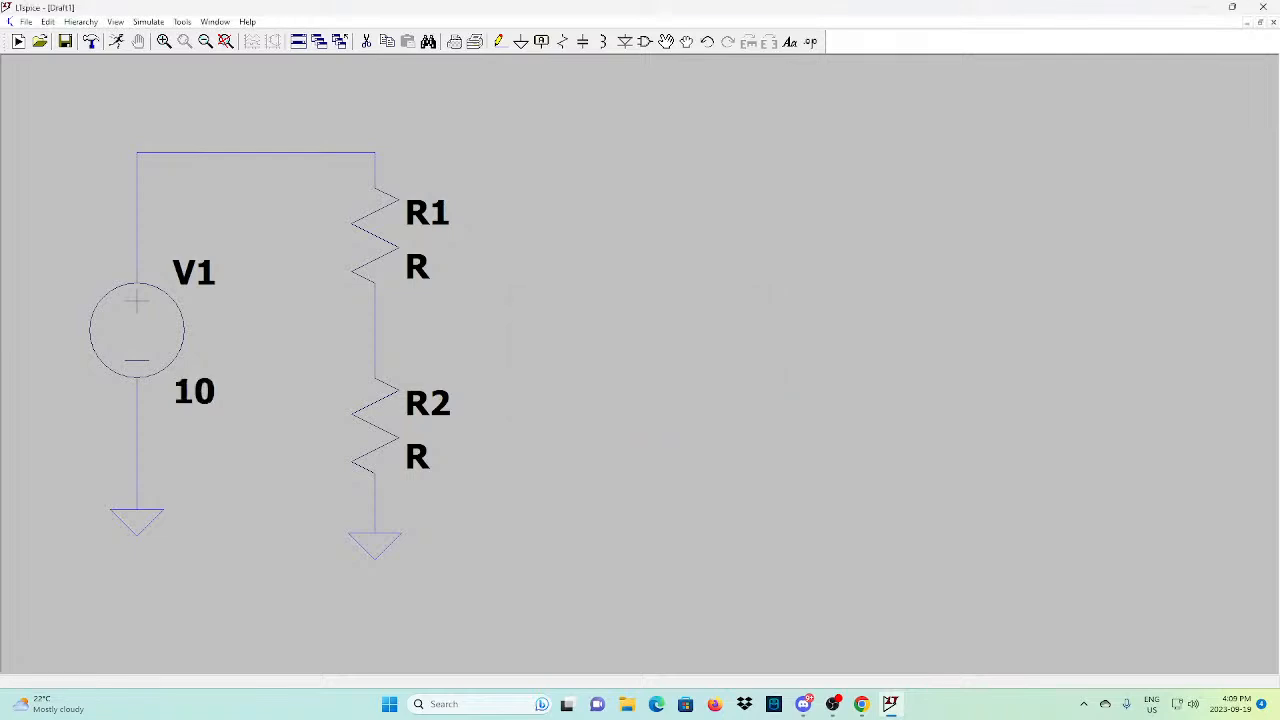
# Set the resistance of R1 to 10k
pyautogui.rightClick(386, 242)
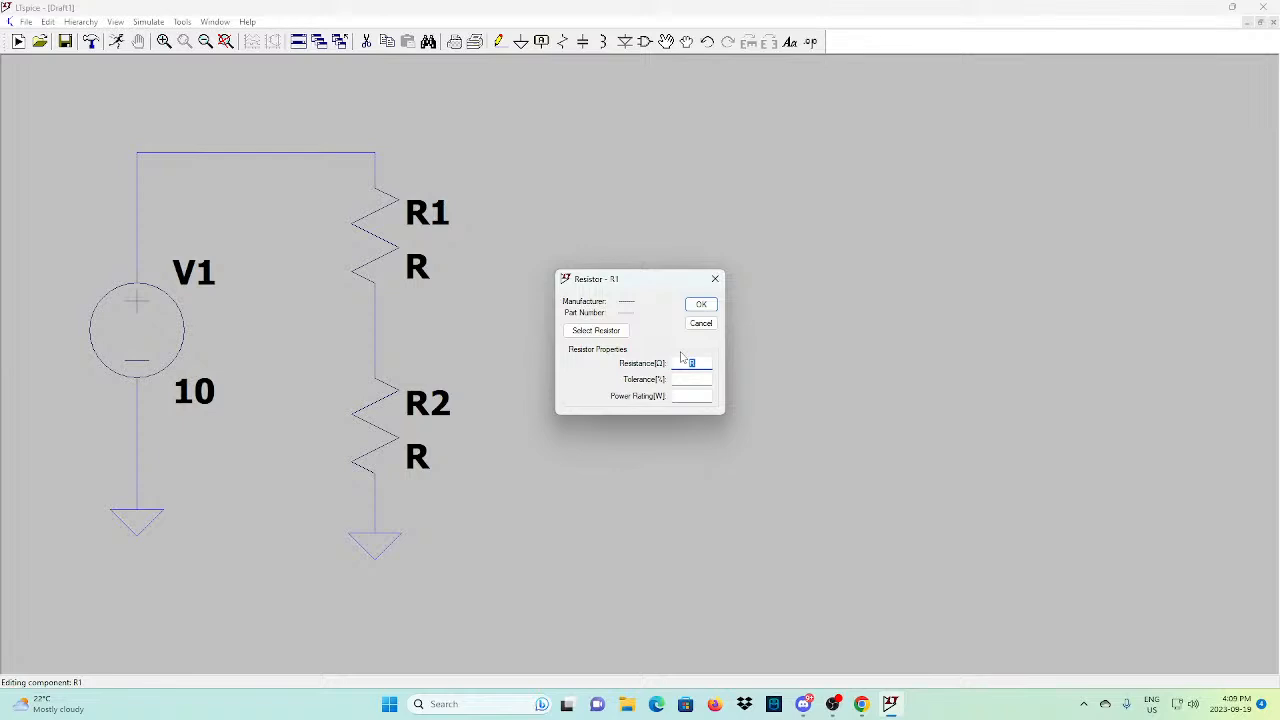
pyautogui.write('20k')
pyautogui.press('BackSpace')
pyautogui.press('BackSpace')
pyautogui.press('BackSpace')
pyautogui.write('10k')
pyautogui.press('Return')
# Set the resistance of R2 to 20k
pyautogui.rightClick(408, 454)
pyautogui.write('20k')
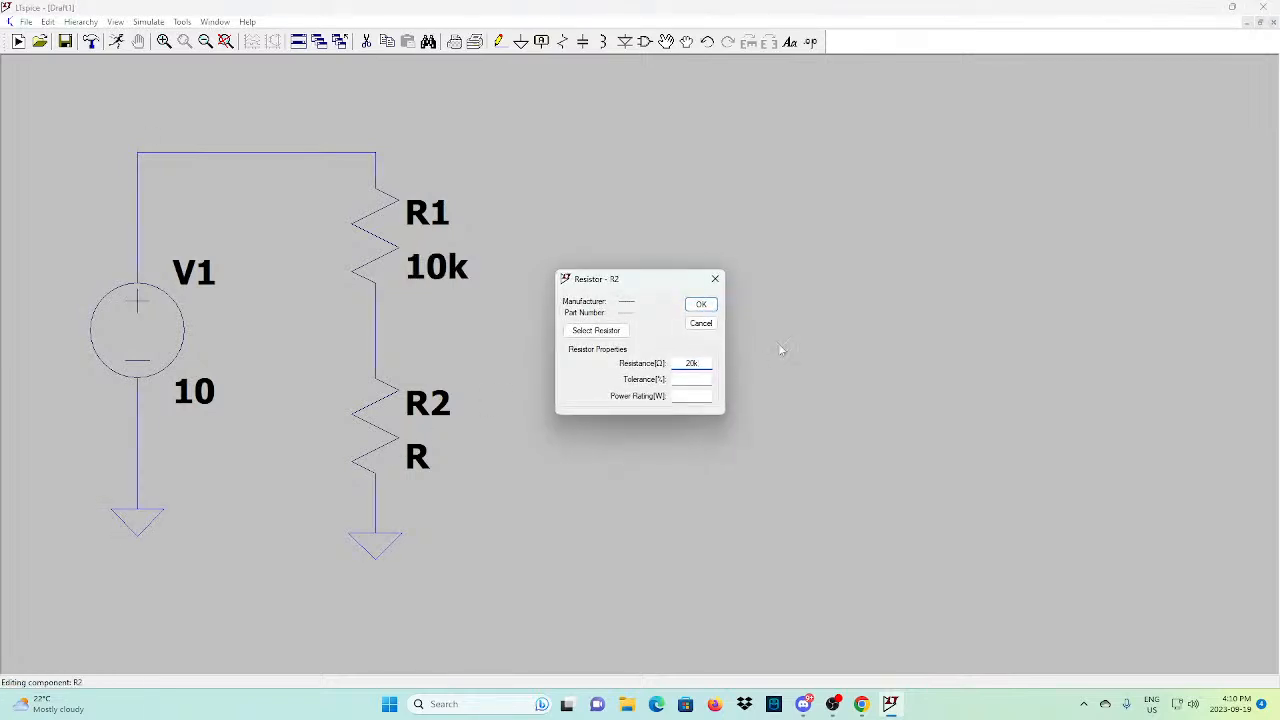
pyautogui.click(701, 304)
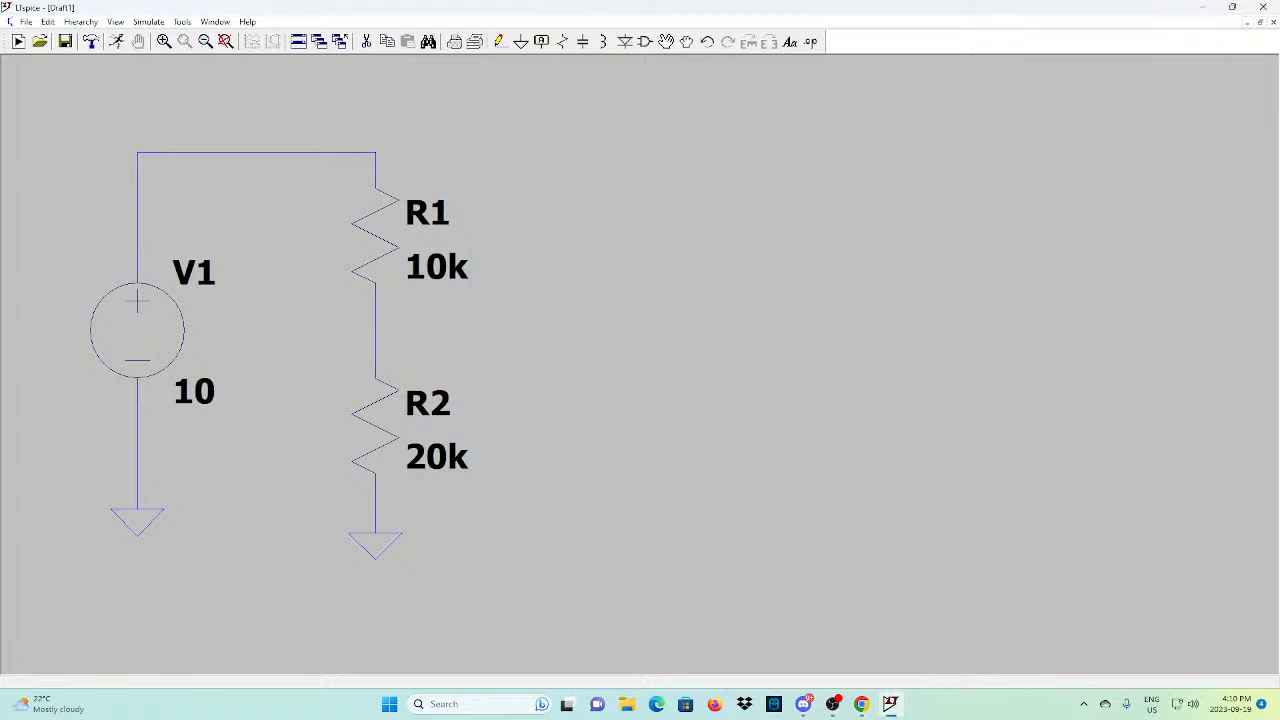
# Add the comment text "Voltage Divider" to the schematic, placed just above the wire joining V1 and R1
pyautogui.click(789, 42)
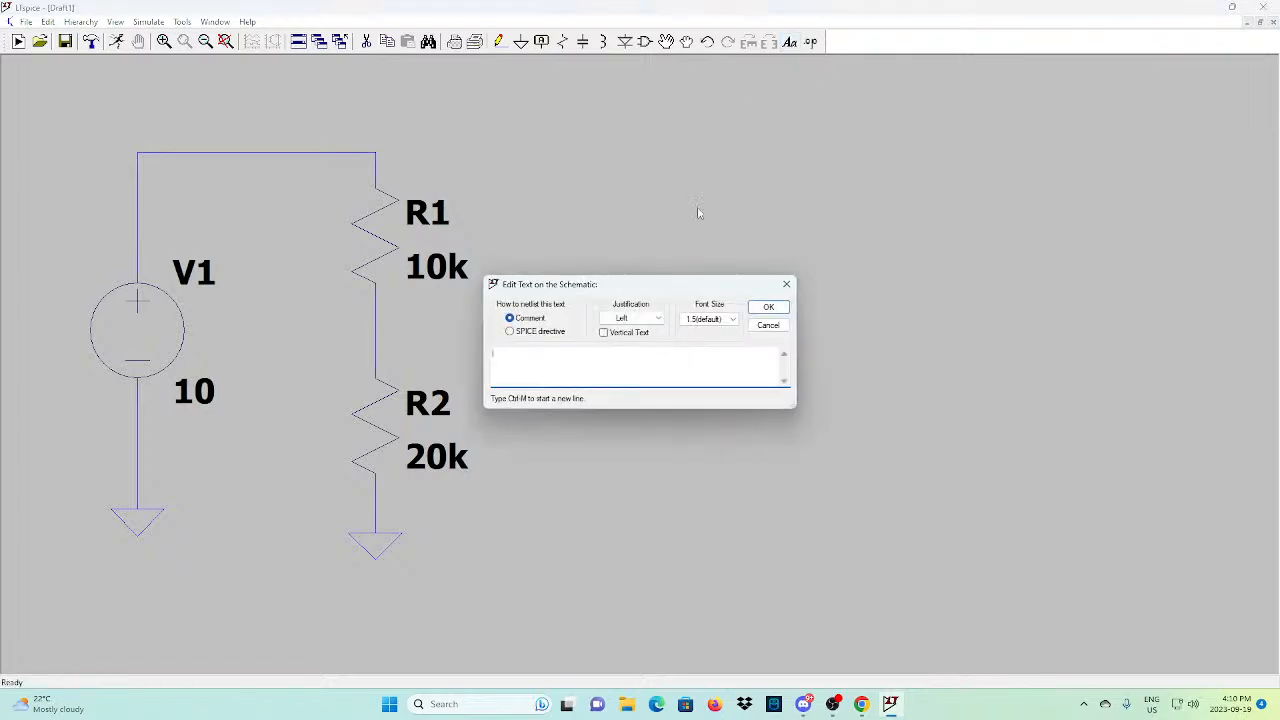
pyautogui.press('capslock')
pyautogui.write('V')
pyautogui.press('capslock')
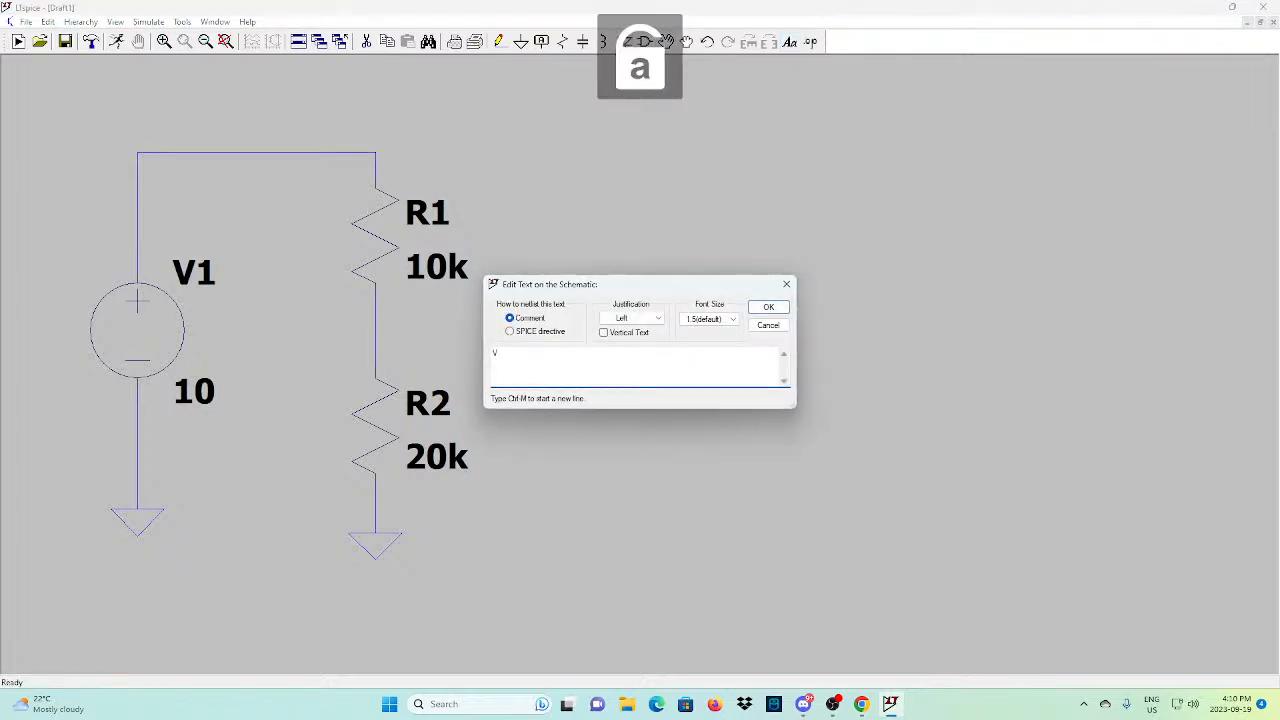
pyautogui.press('BackSpace')
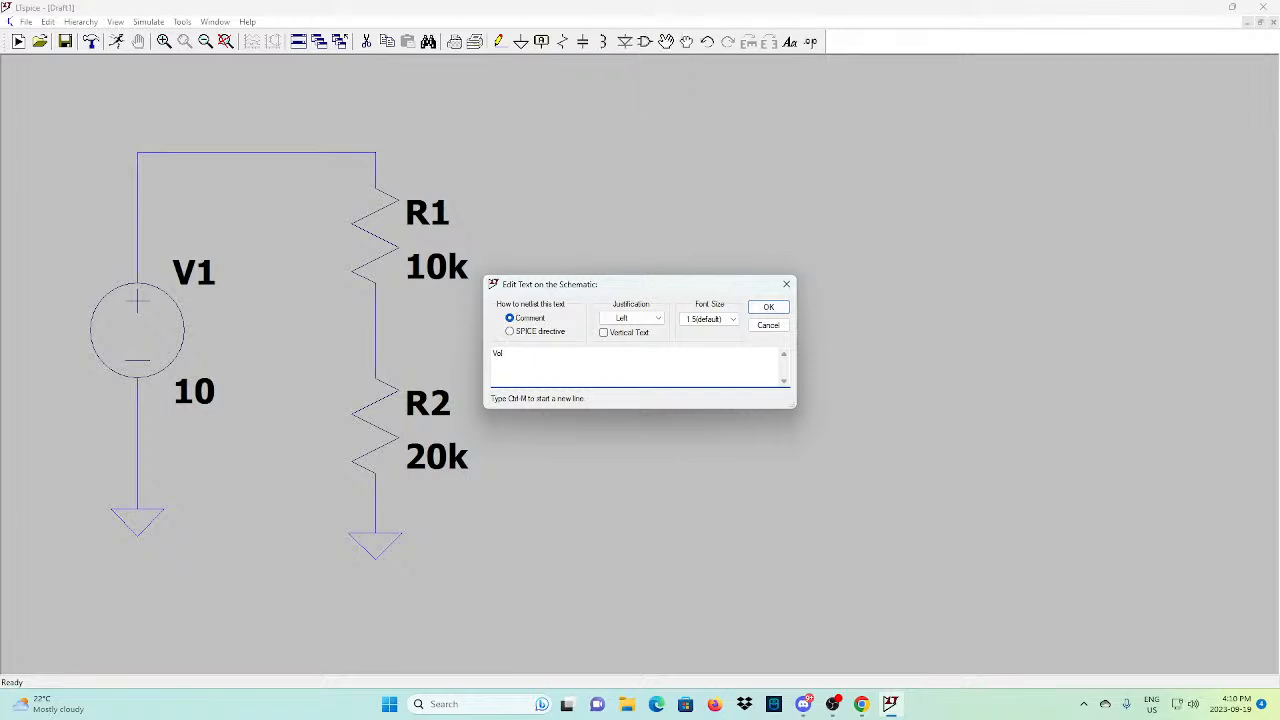
pyautogui.write('oltage')
pyautogui.press('capslock')
pyautogui.write('D')
pyautogui.press('capslock')
pyautogui.write('ivide')
pyautogui.click(768, 307)
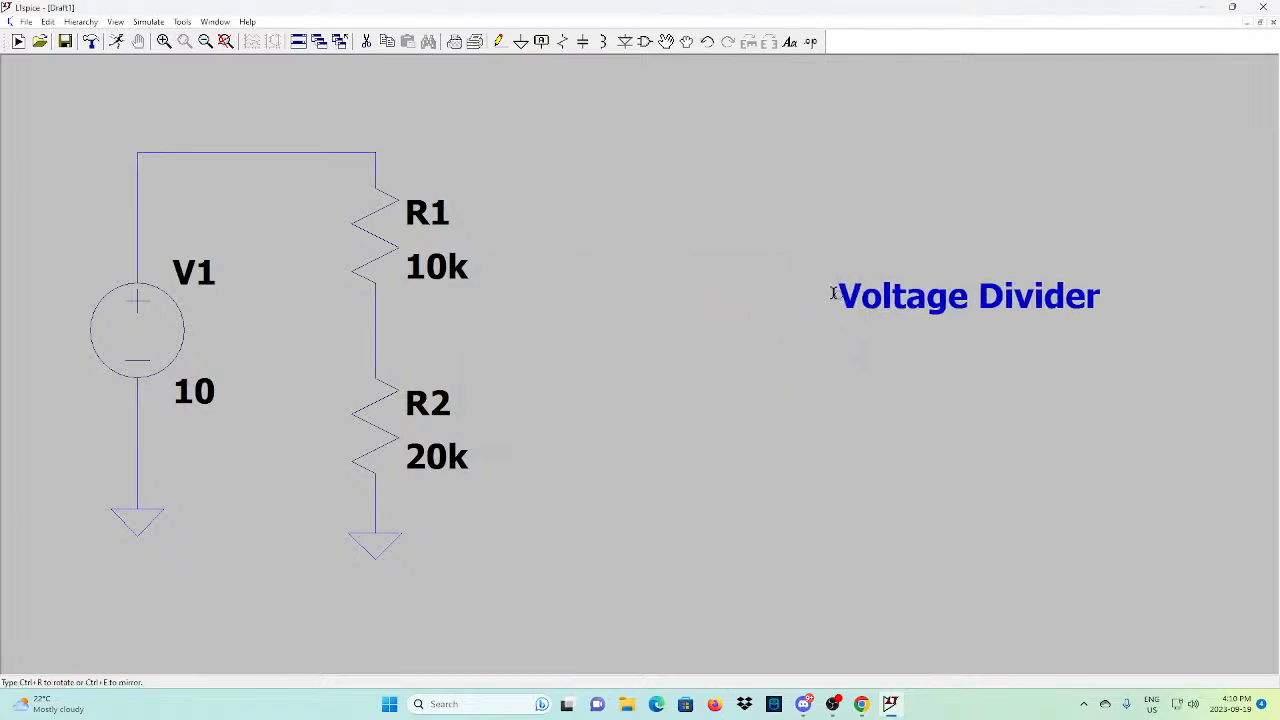
pyautogui.click(130, 119)
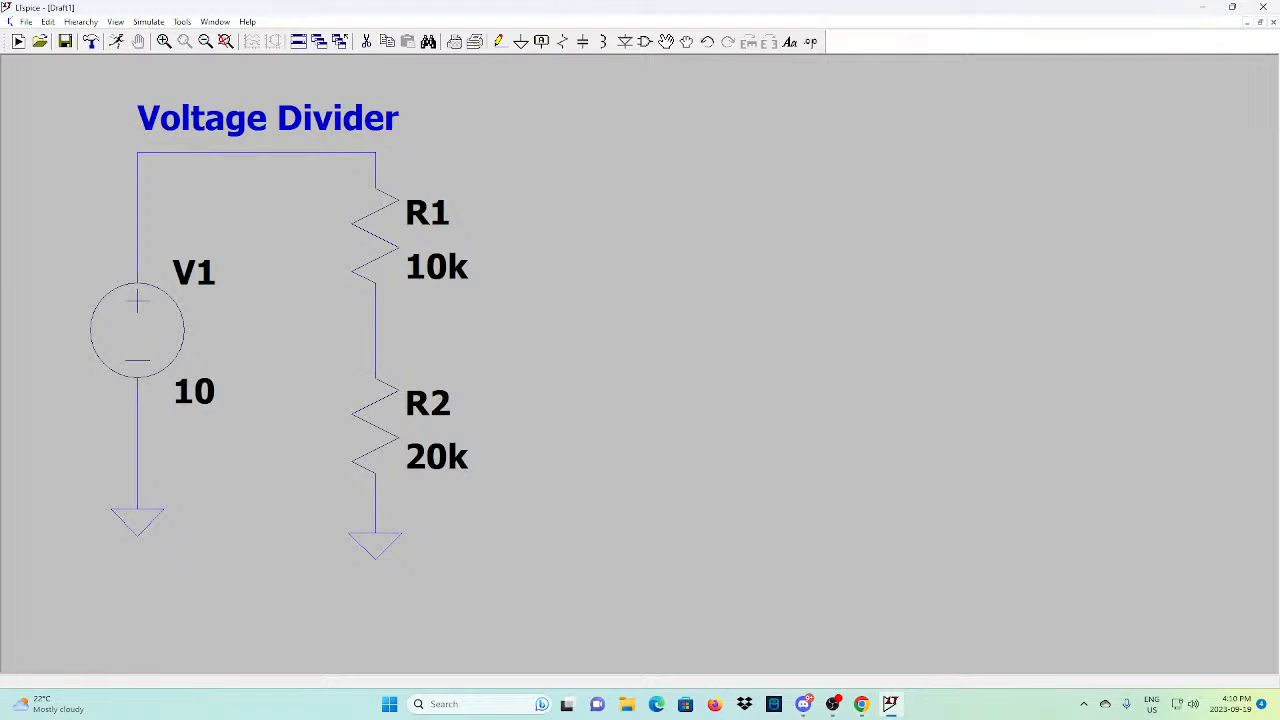
# Run a transient simulation of the circuit with a stop time of 1
pyautogui.click(118, 44)
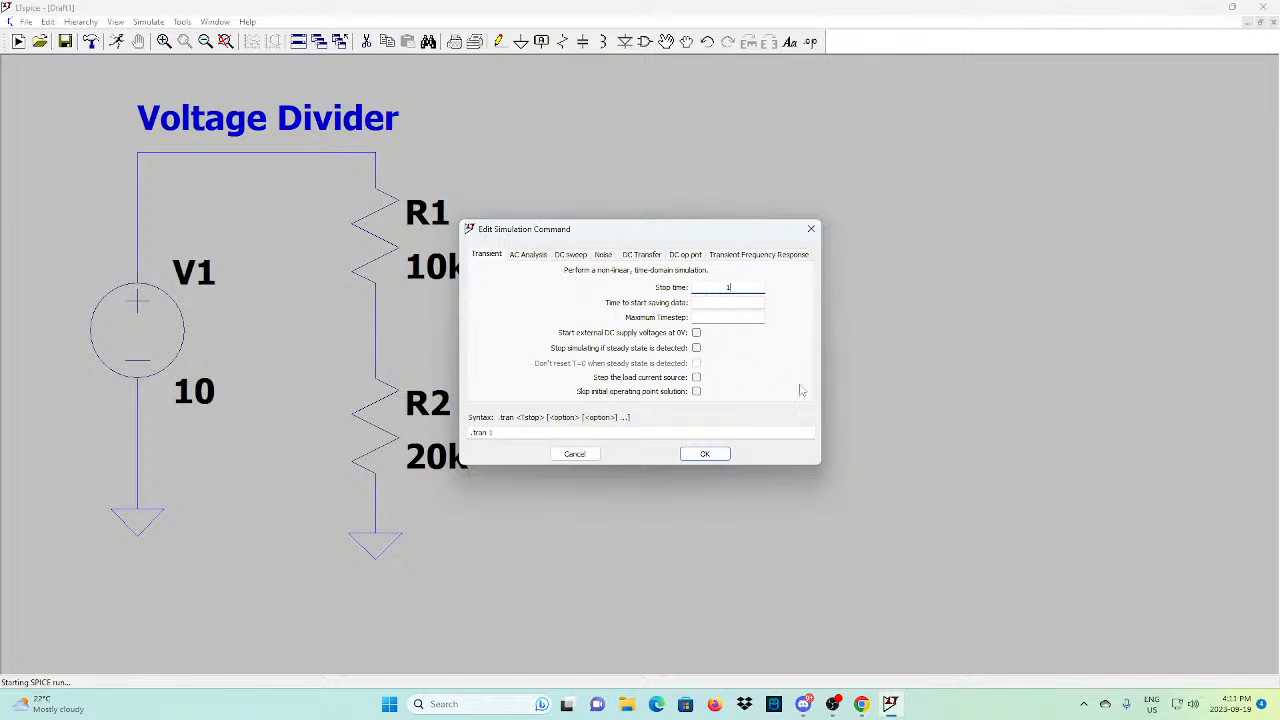
pyautogui.click(705, 455)
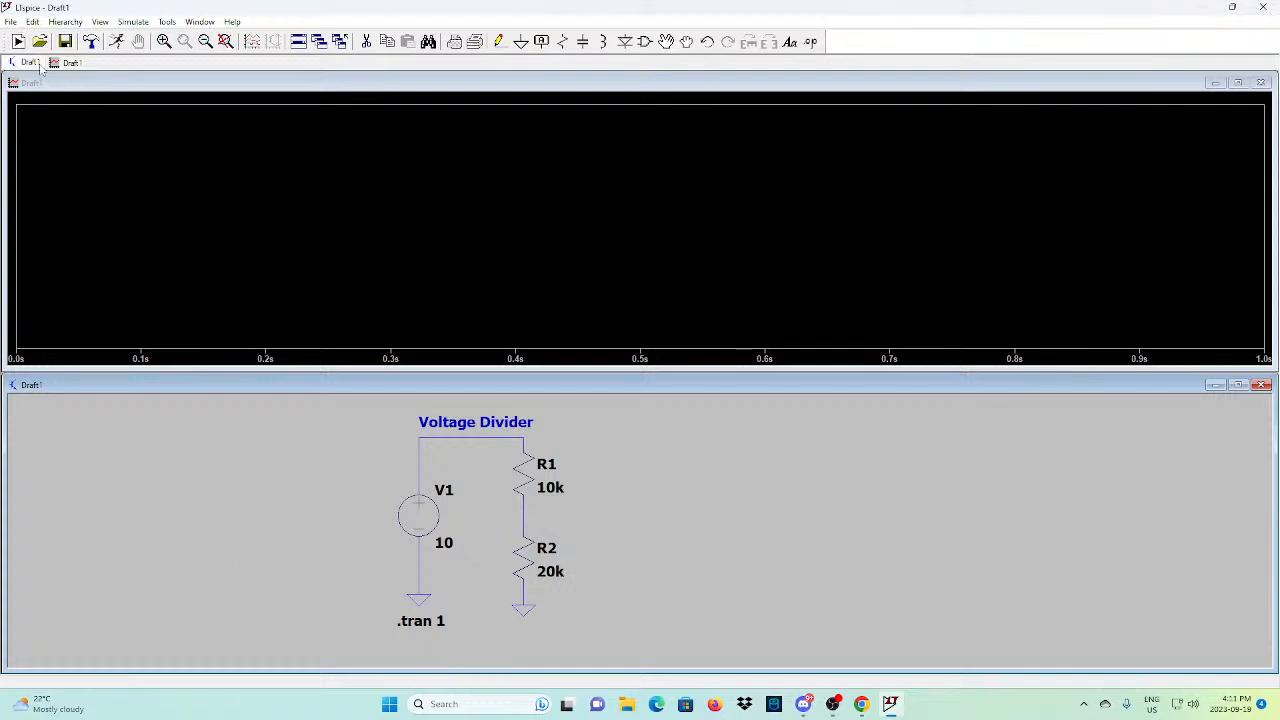
pyautogui.click(74, 66)
pyautogui.click(7, 61)
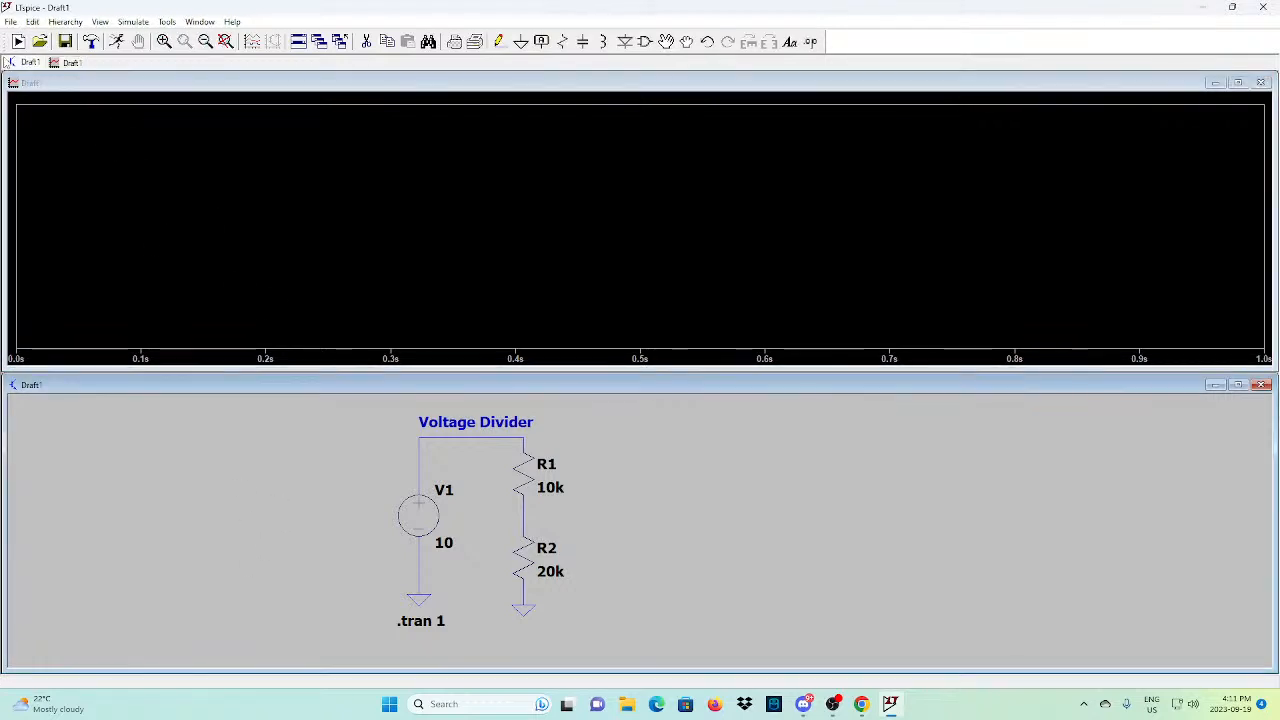
pyautogui.click(285, 145)
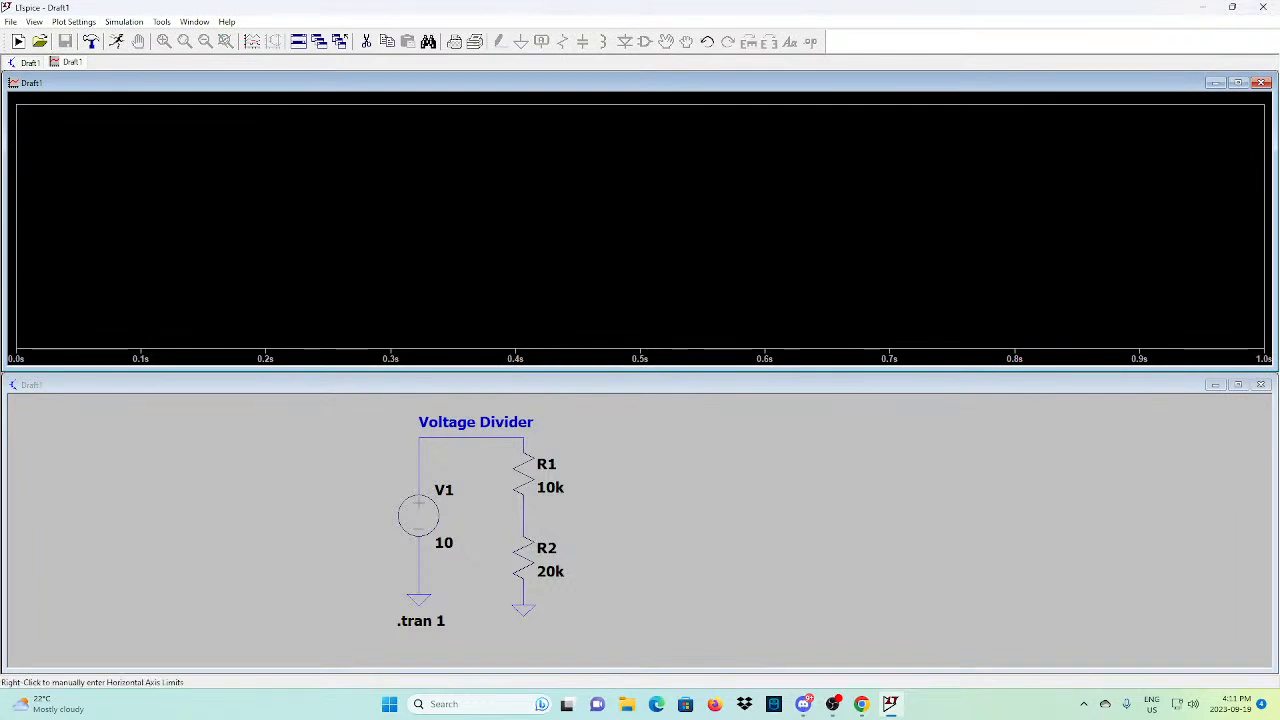
pyautogui.rightClick(463, 531)
pyautogui.click(526, 580)
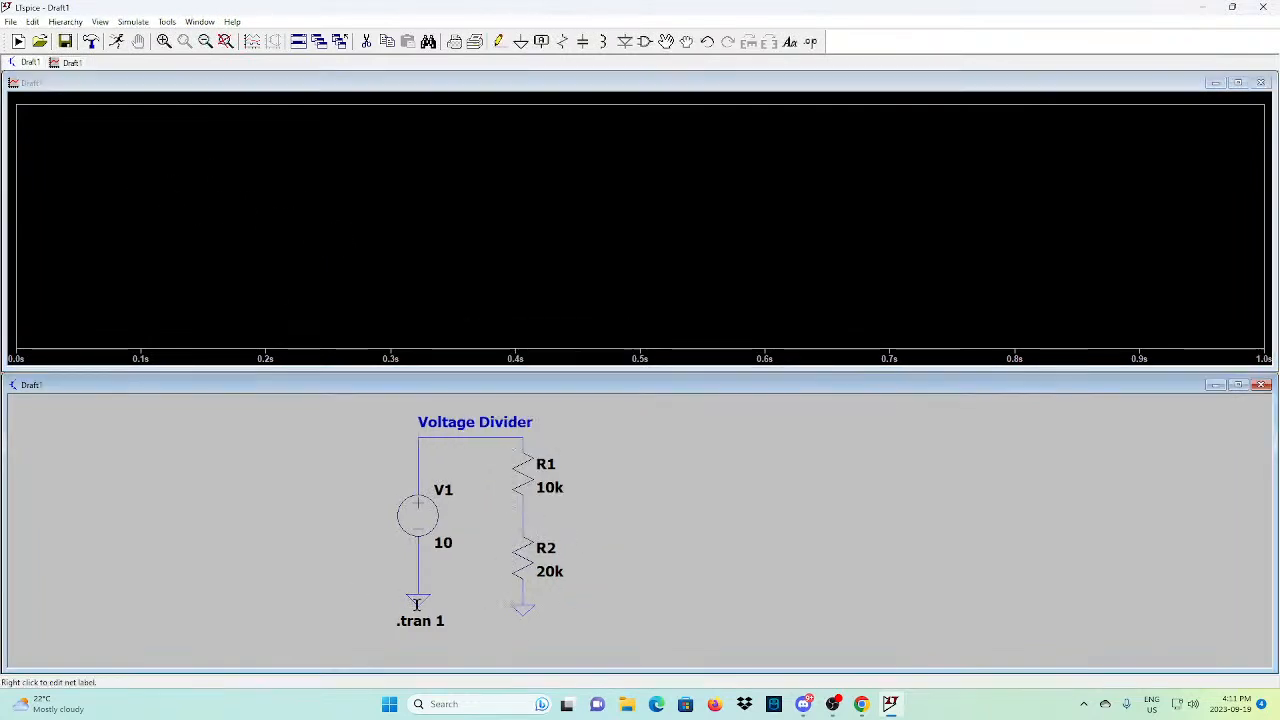
pyautogui.click(10, 21)
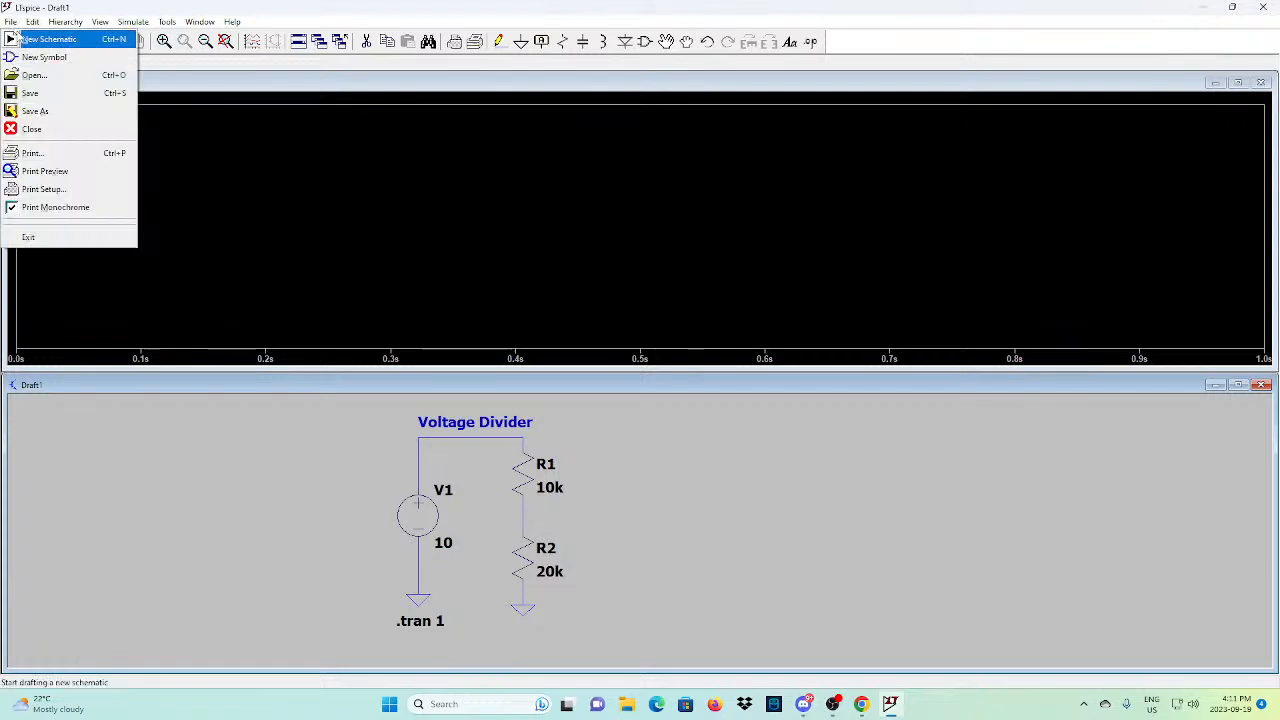
pyautogui.click(16, 38)
pyautogui.rightClick(460, 318)
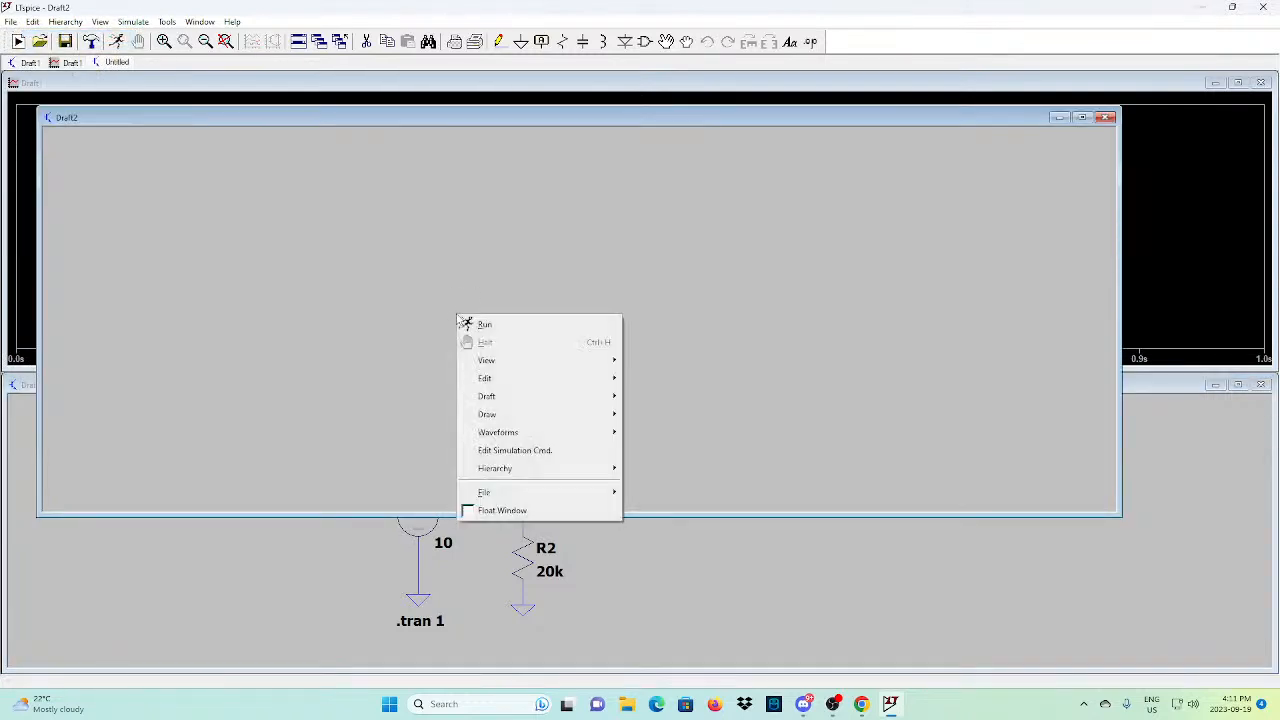
pyautogui.click(379, 260)
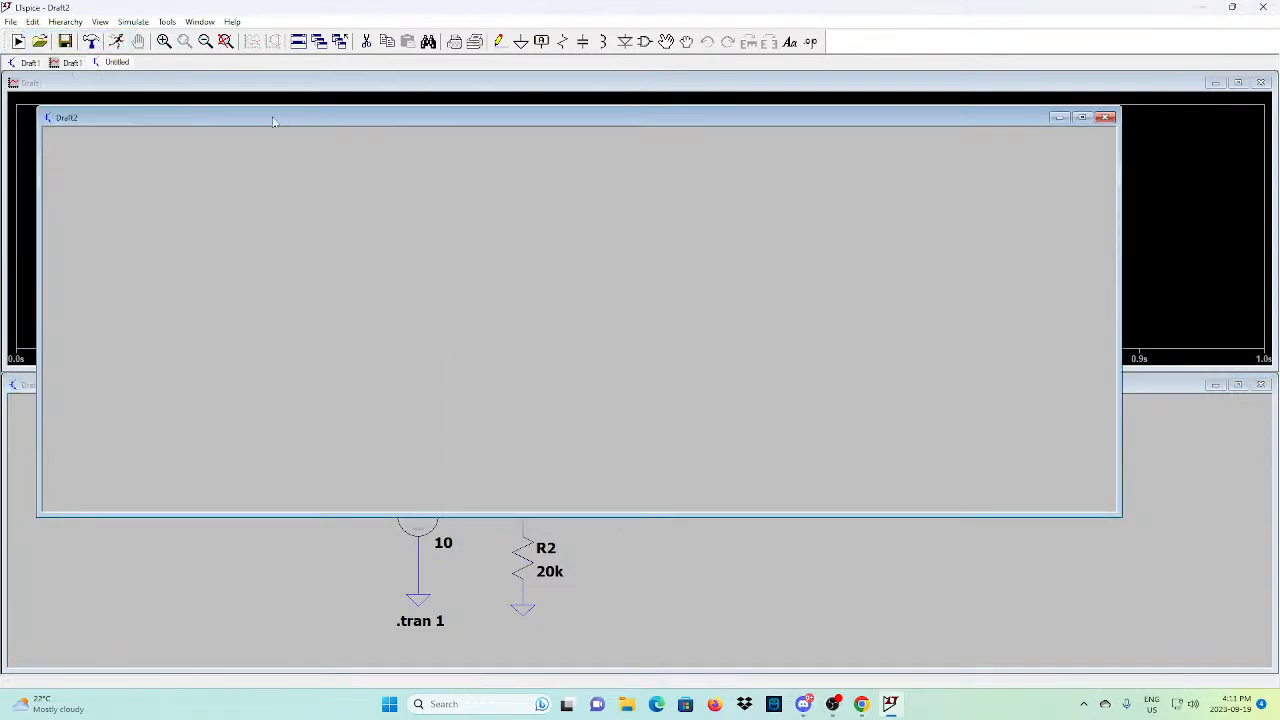
pyautogui.click(117, 42)
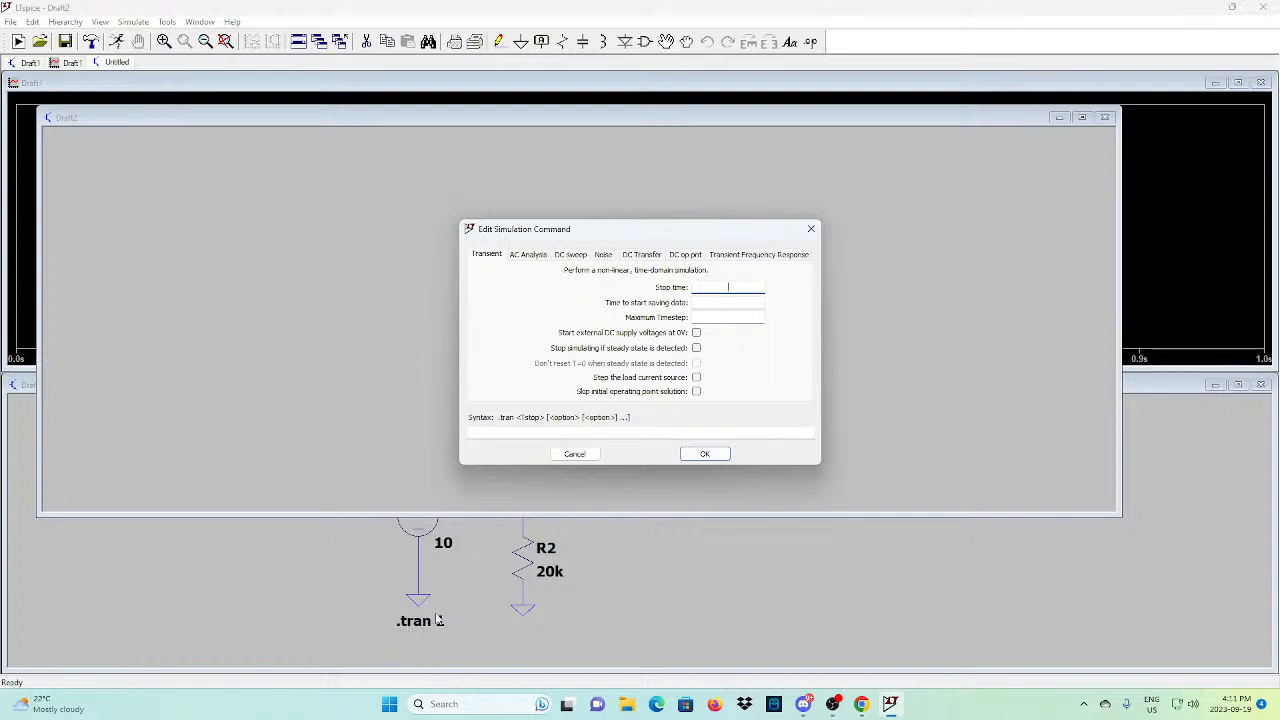
pyautogui.click(811, 229)
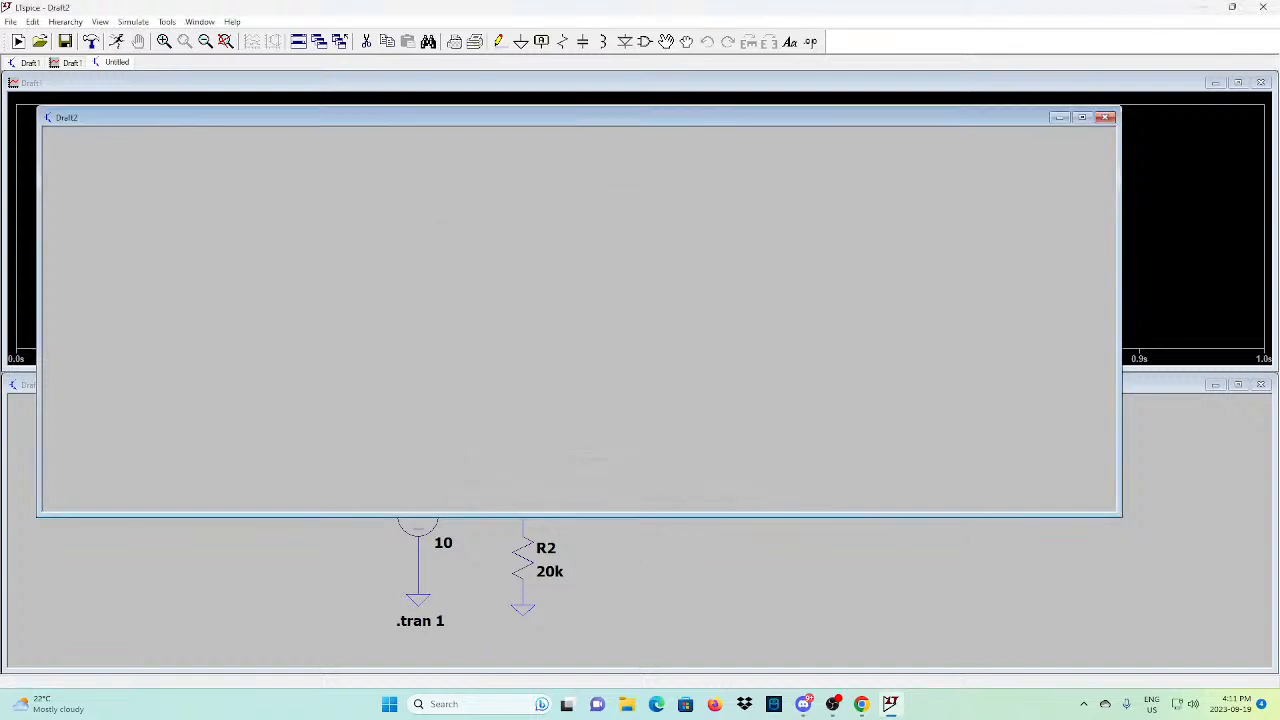
pyautogui.click(1105, 117)
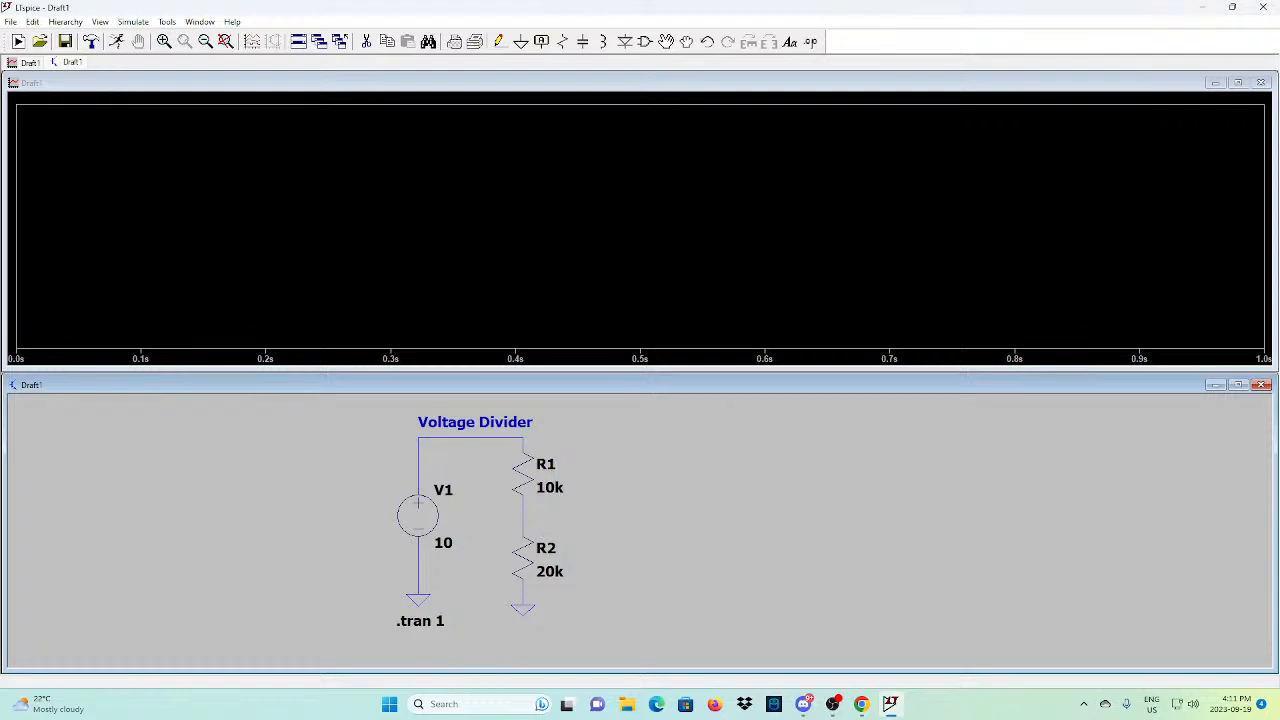
# Plot the voltage at the wire between V1 and R1 and at the junction between R1 and R2
pyautogui.click(477, 430)
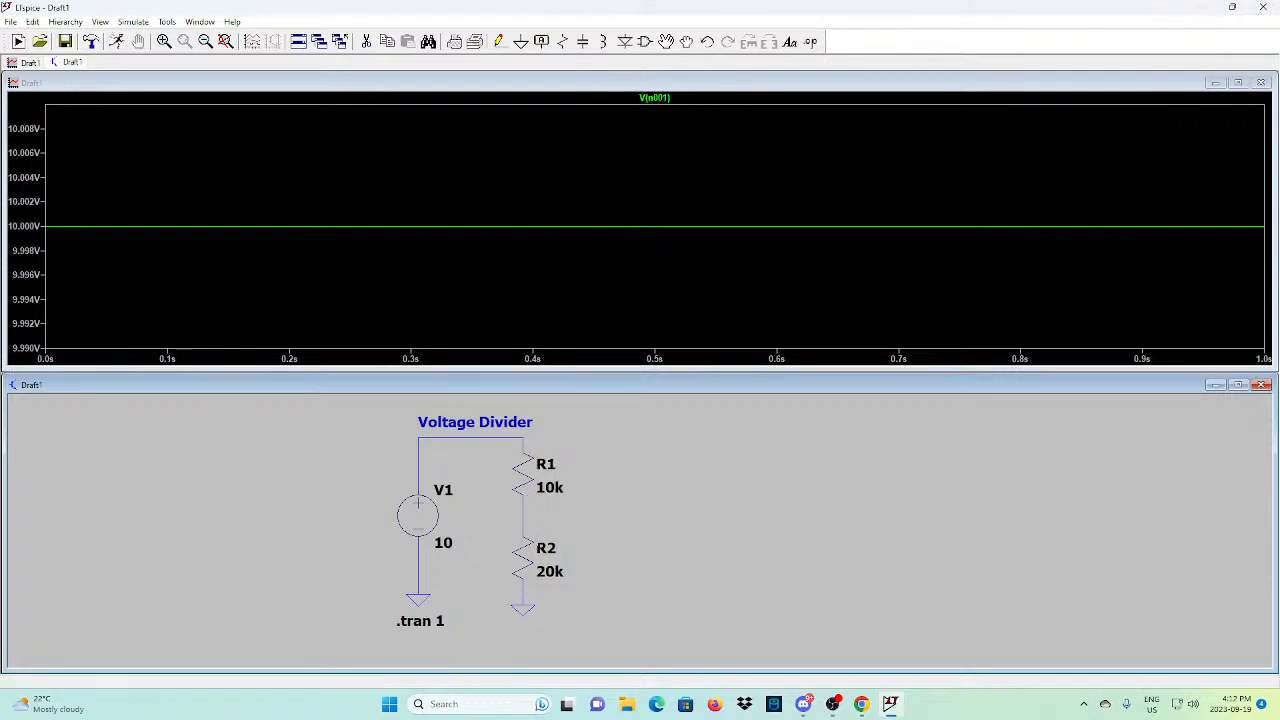
pyautogui.click(528, 512)
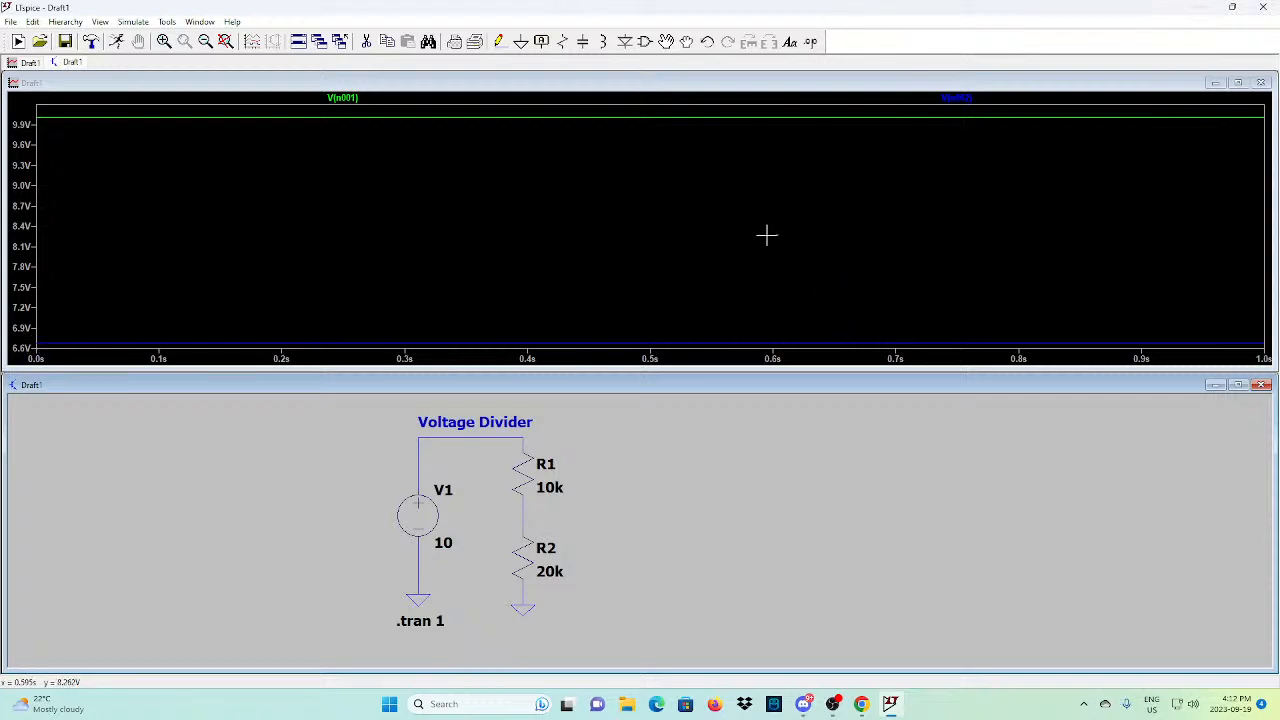
# Attach a cursor to the V(n001) trace, move it to about 326 ms to read the voltage, and remove the cursor
pyautogui.click(357, 98)
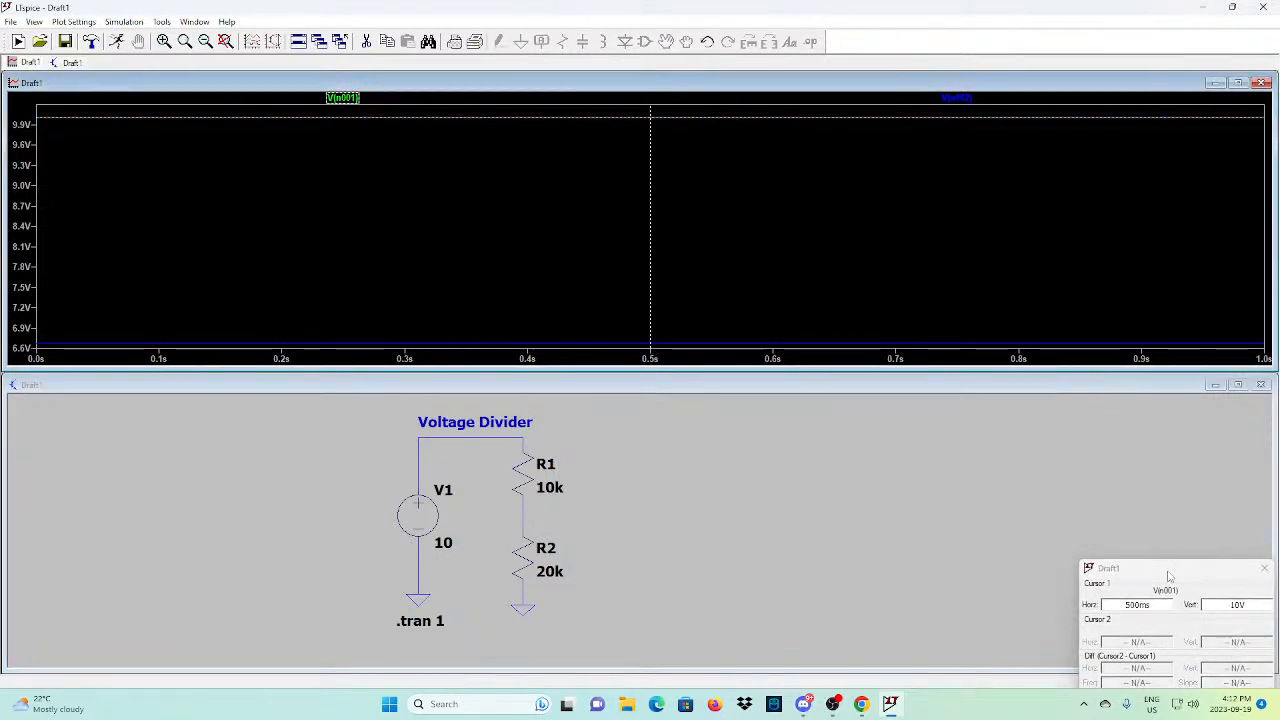
pyautogui.moveTo(1165, 577); pyautogui.dragTo(819, 413)
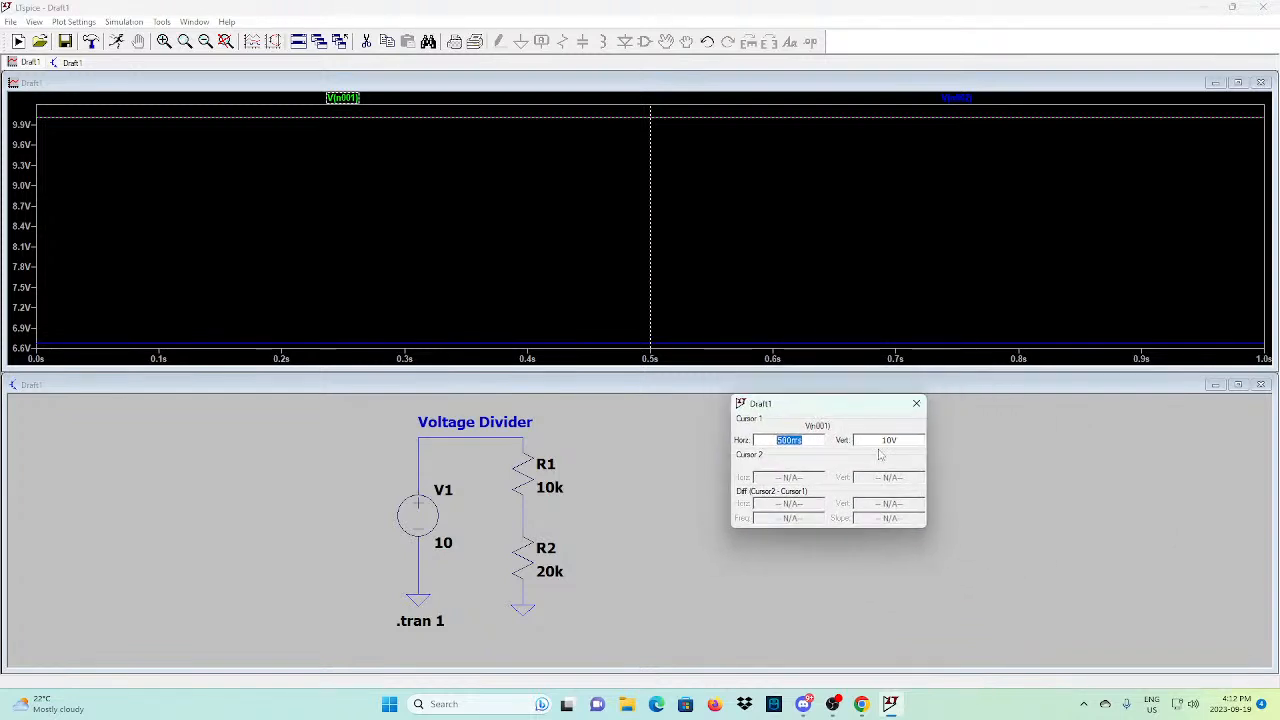
pyautogui.click(916, 404)
pyautogui.click(361, 97)
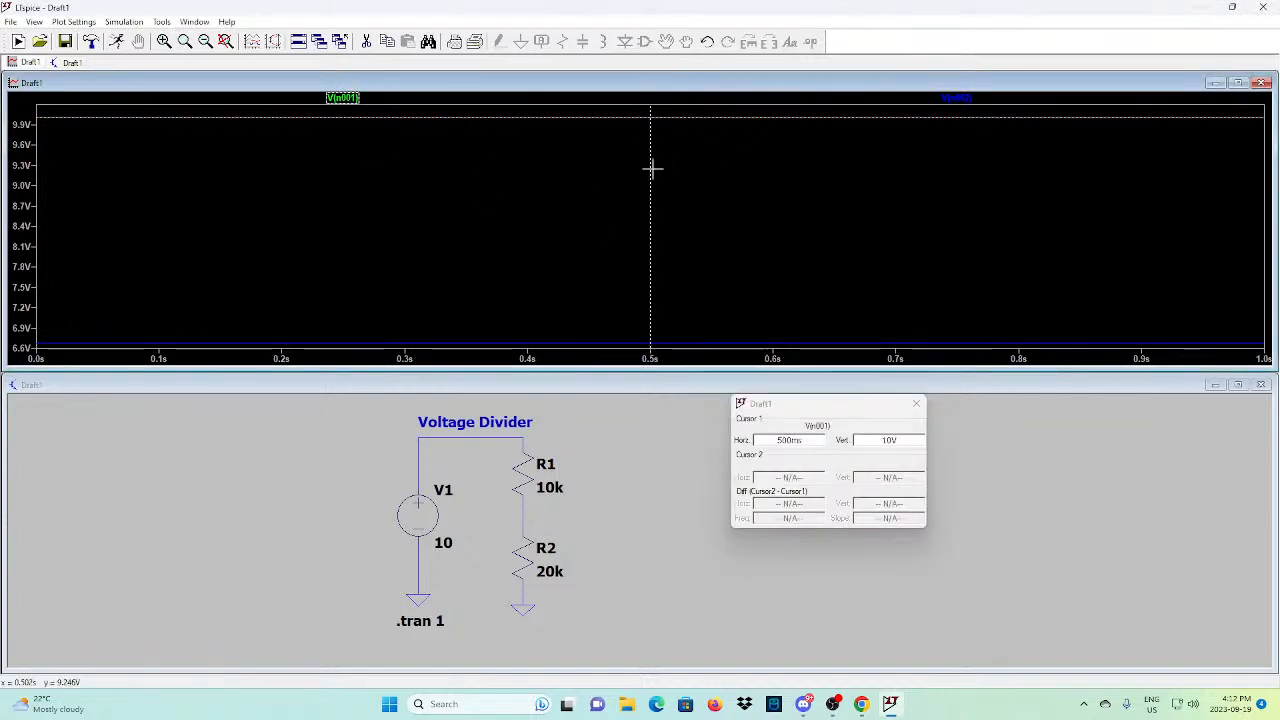
pyautogui.moveTo(650, 170); pyautogui.dragTo(436, 170)
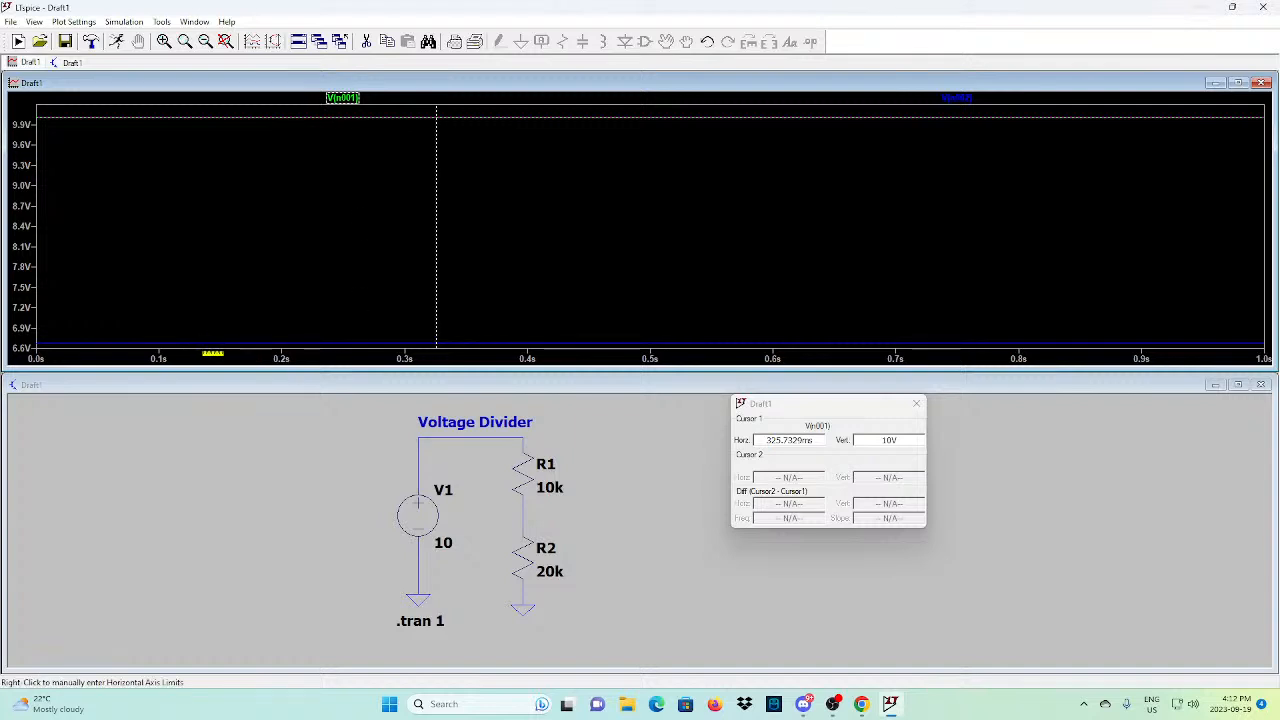
pyautogui.click(916, 403)
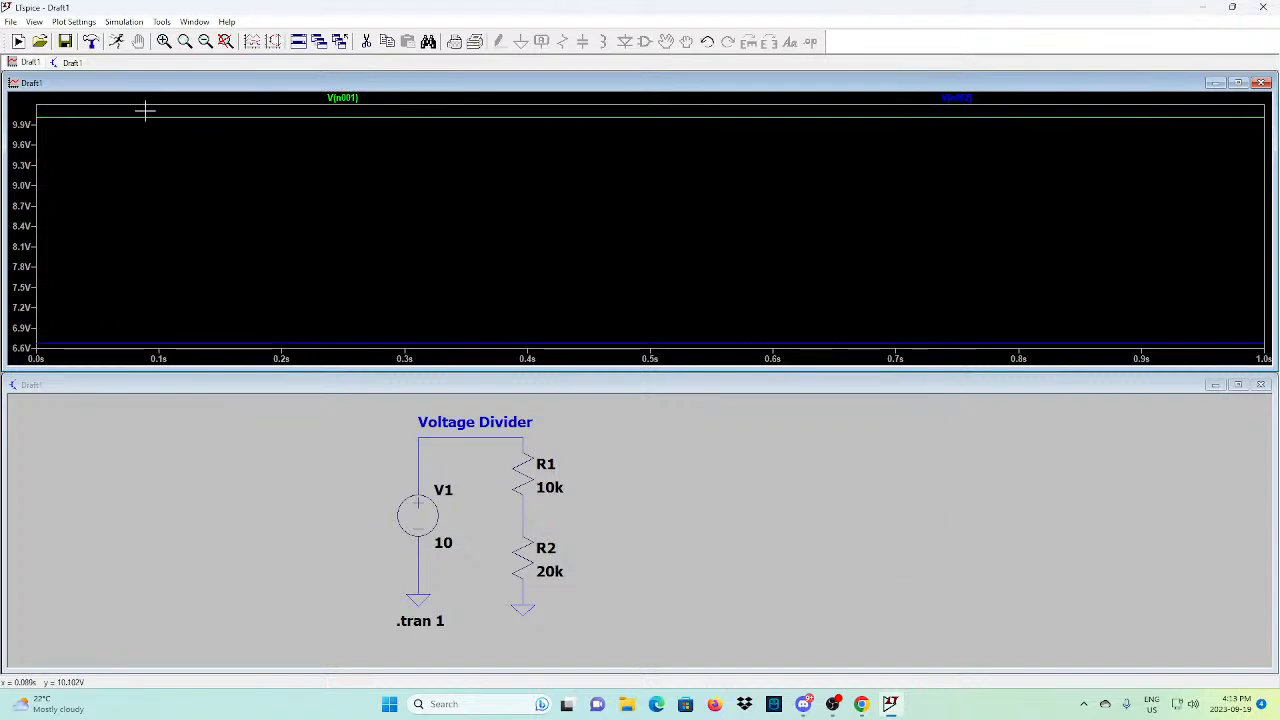
pyautogui.click(345, 98)
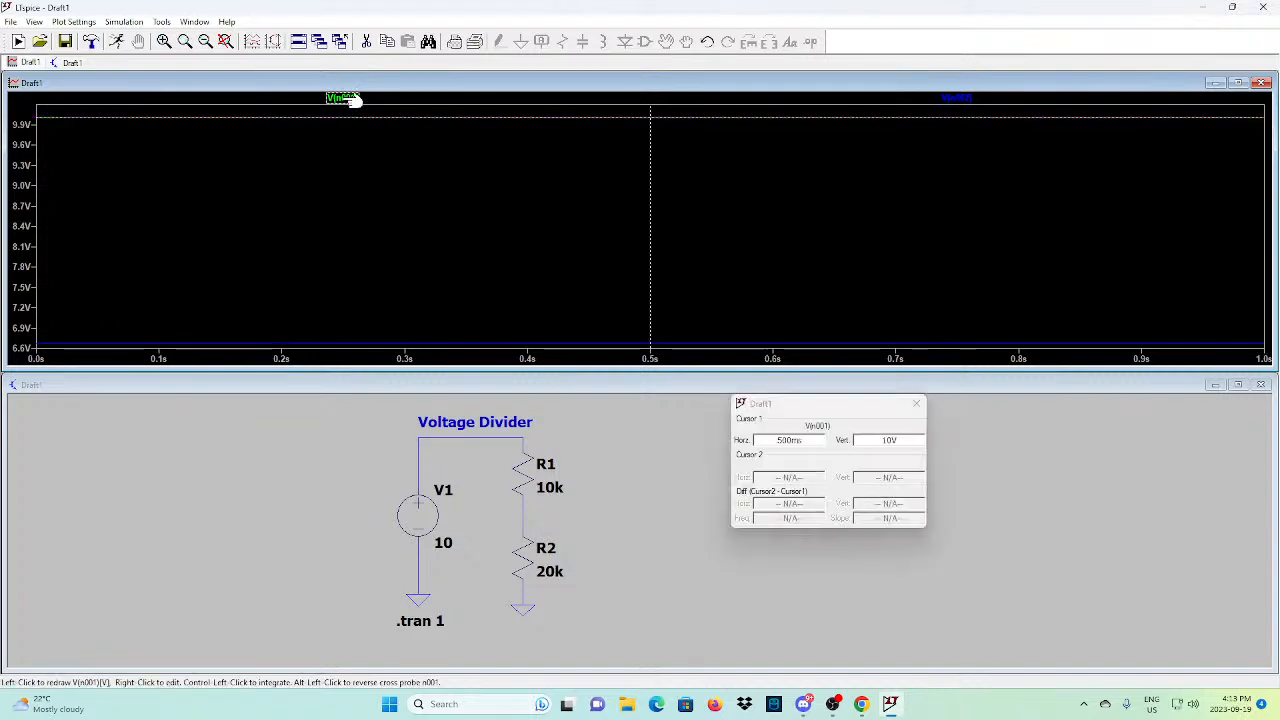
pyautogui.click(916, 403)
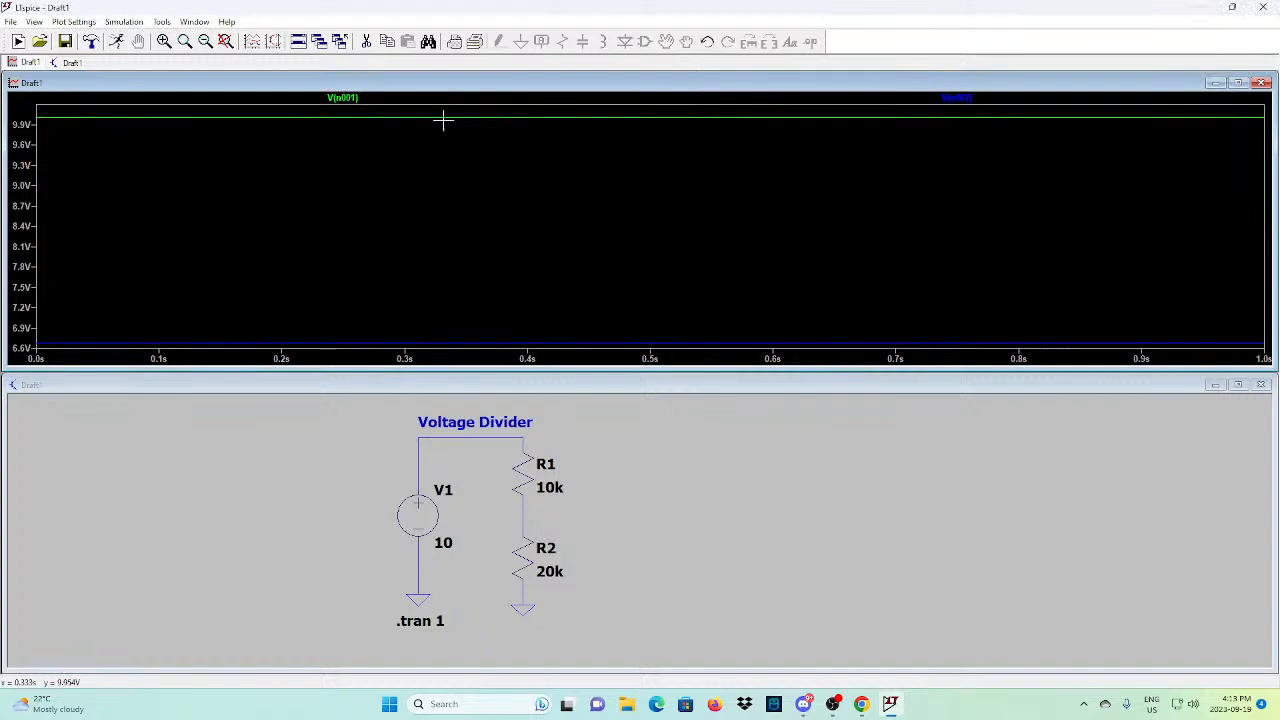
# Delete the V(n001) trace from the plot and fit the view to the remaining V(n002) trace
pyautogui.rightClick(364, 98)
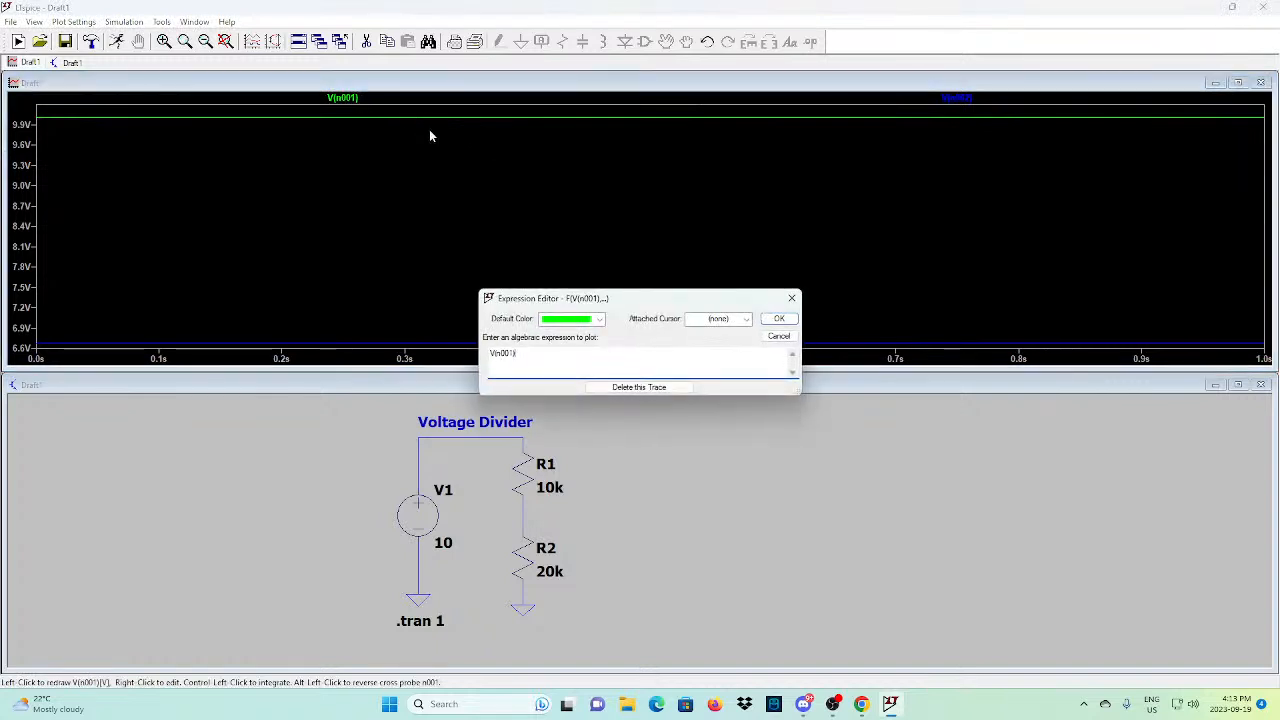
pyautogui.click(645, 386)
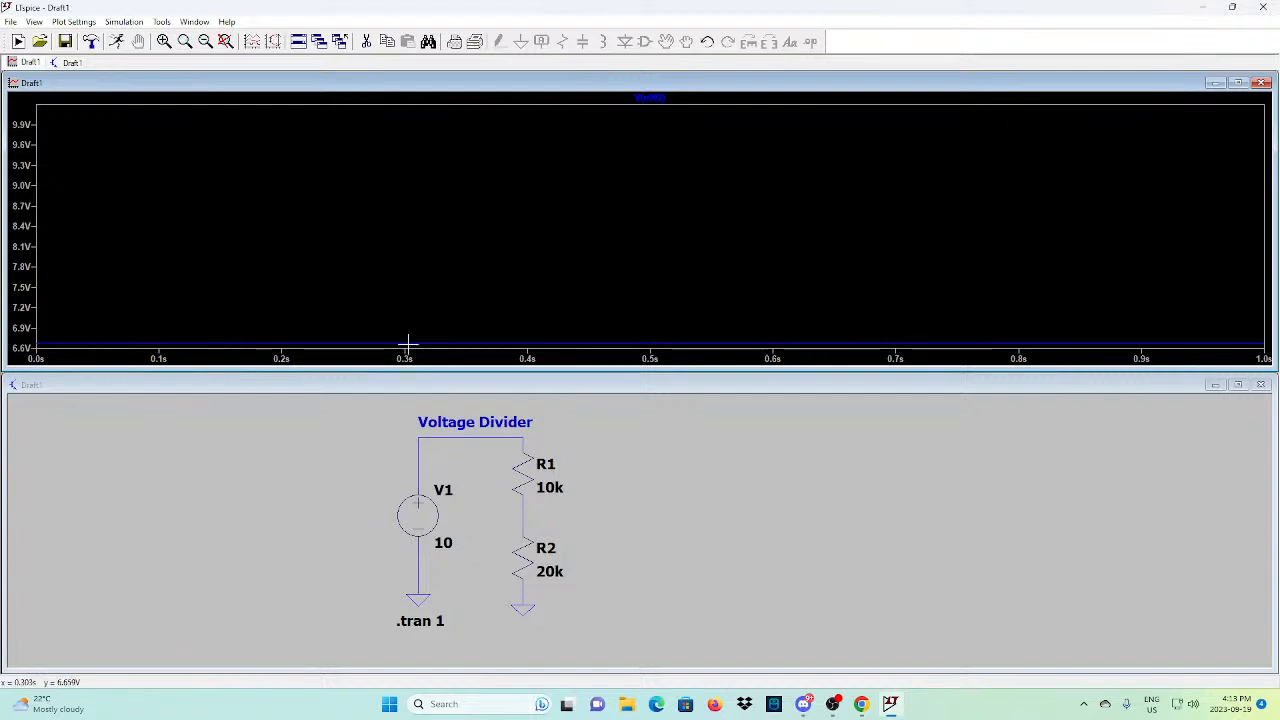
pyautogui.rightClick(511, 191)
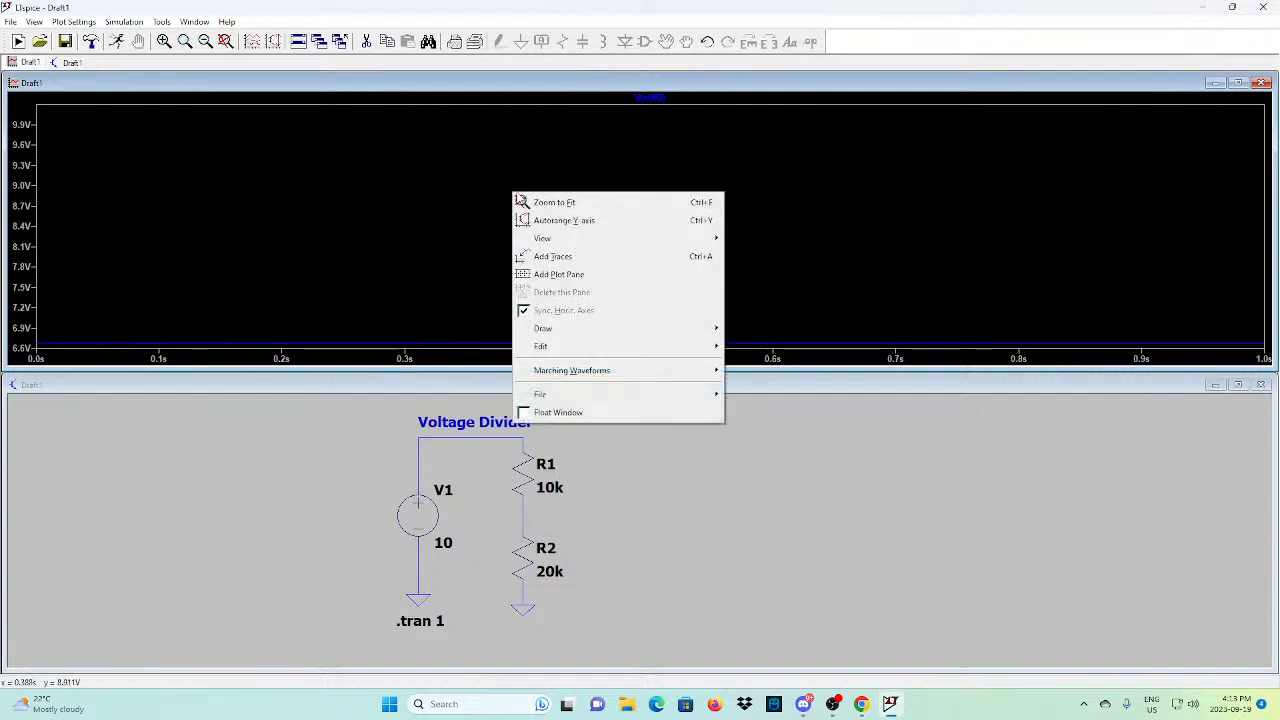
pyautogui.click(554, 202)
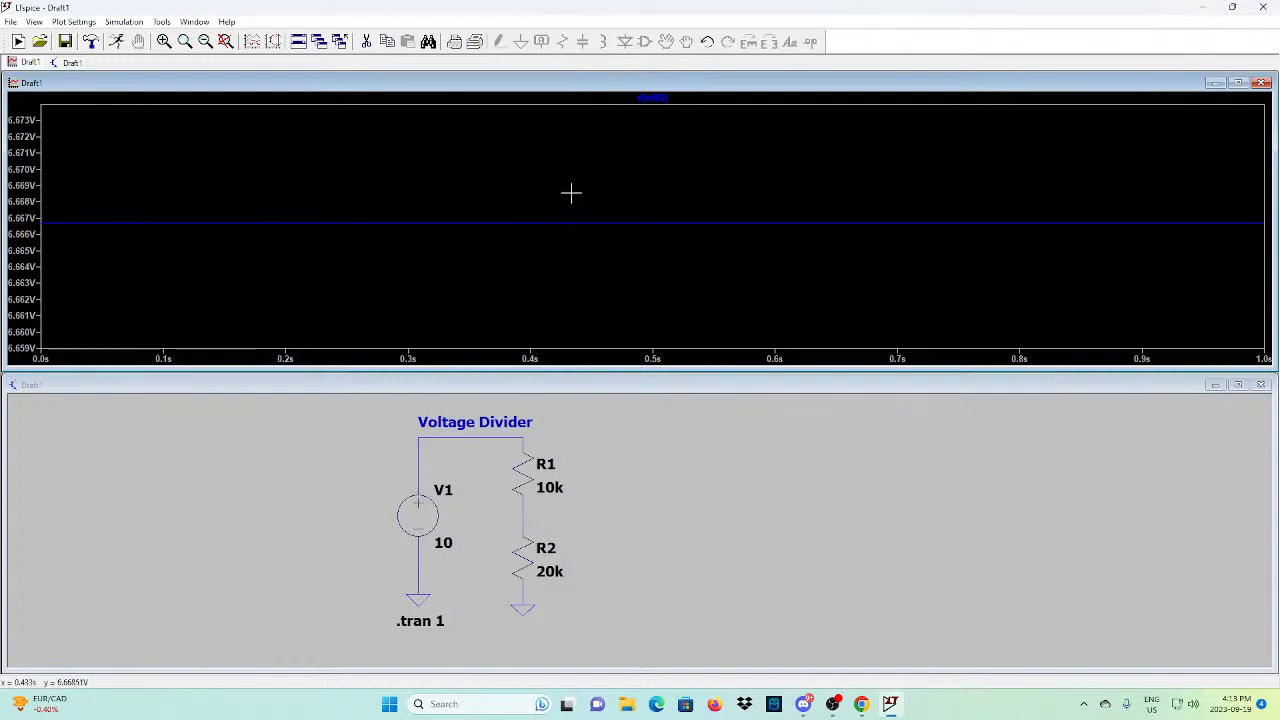
# Attach a cursor to the V(n002) trace, move it to 200 ms to read the voltage, and remove the cursor
pyautogui.click(664, 100)
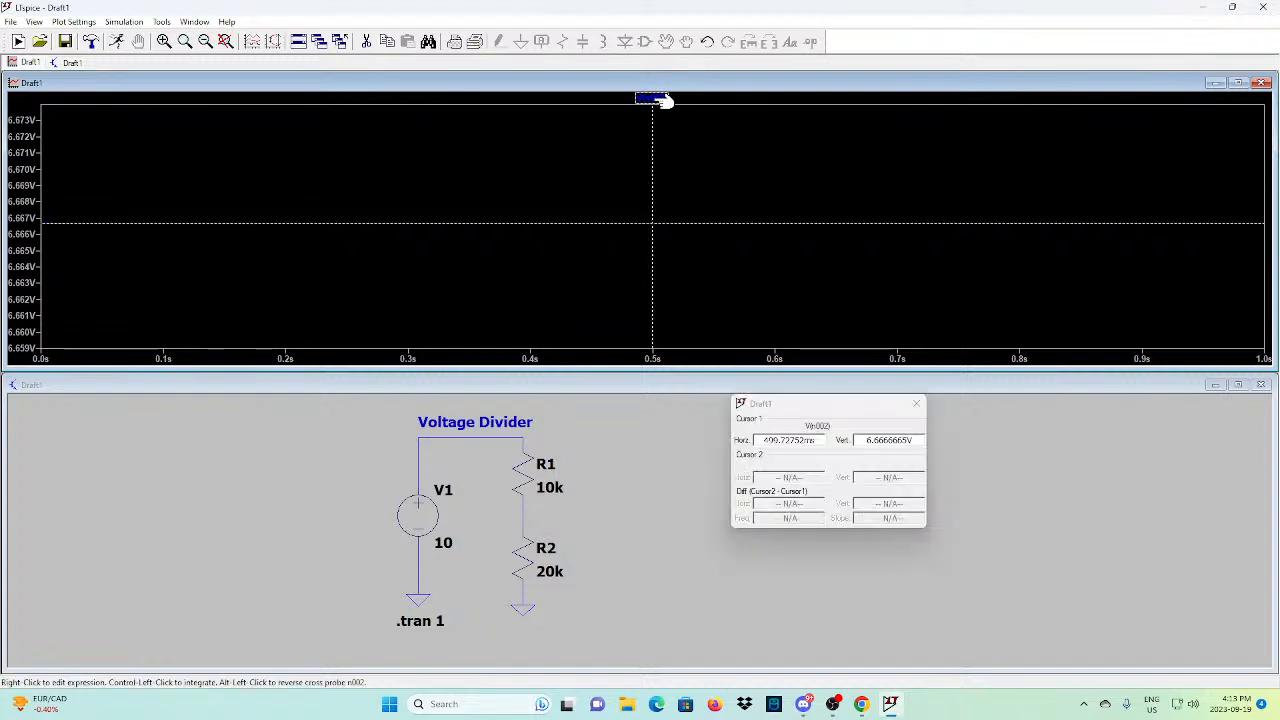
pyautogui.moveTo(841, 406); pyautogui.dragTo(579, 197)
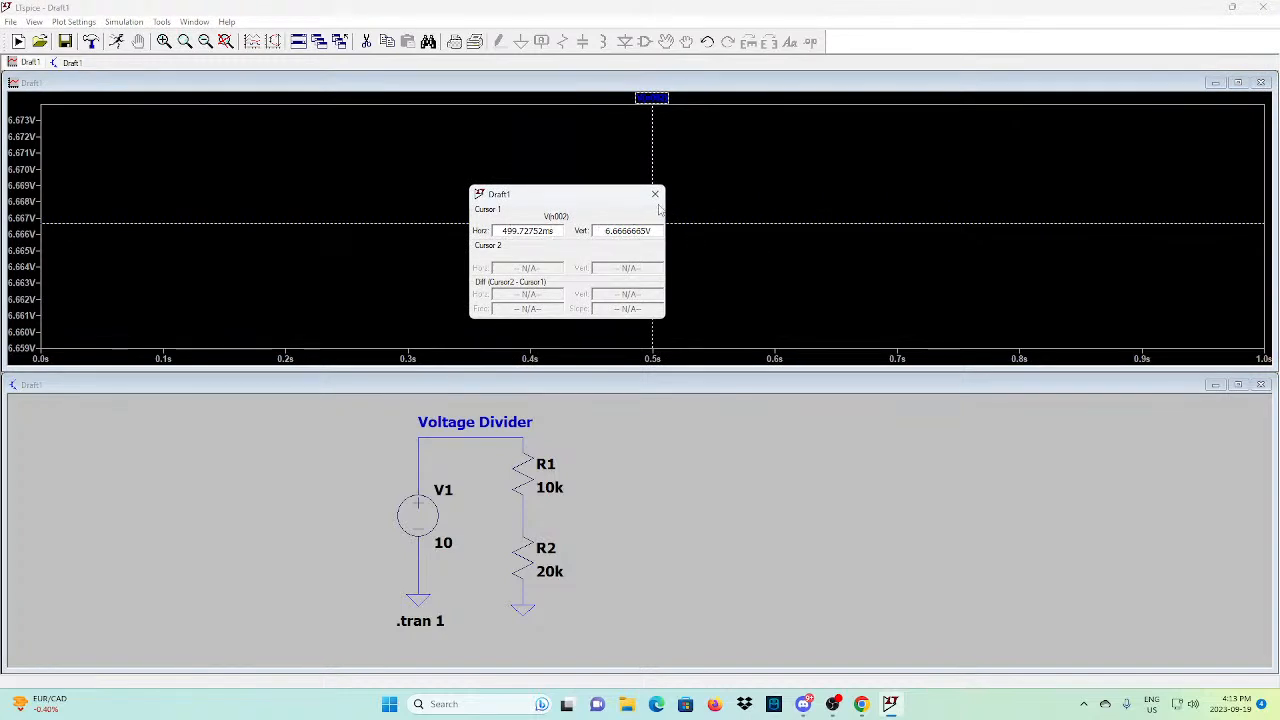
pyautogui.moveTo(588, 202); pyautogui.dragTo(741, 448)
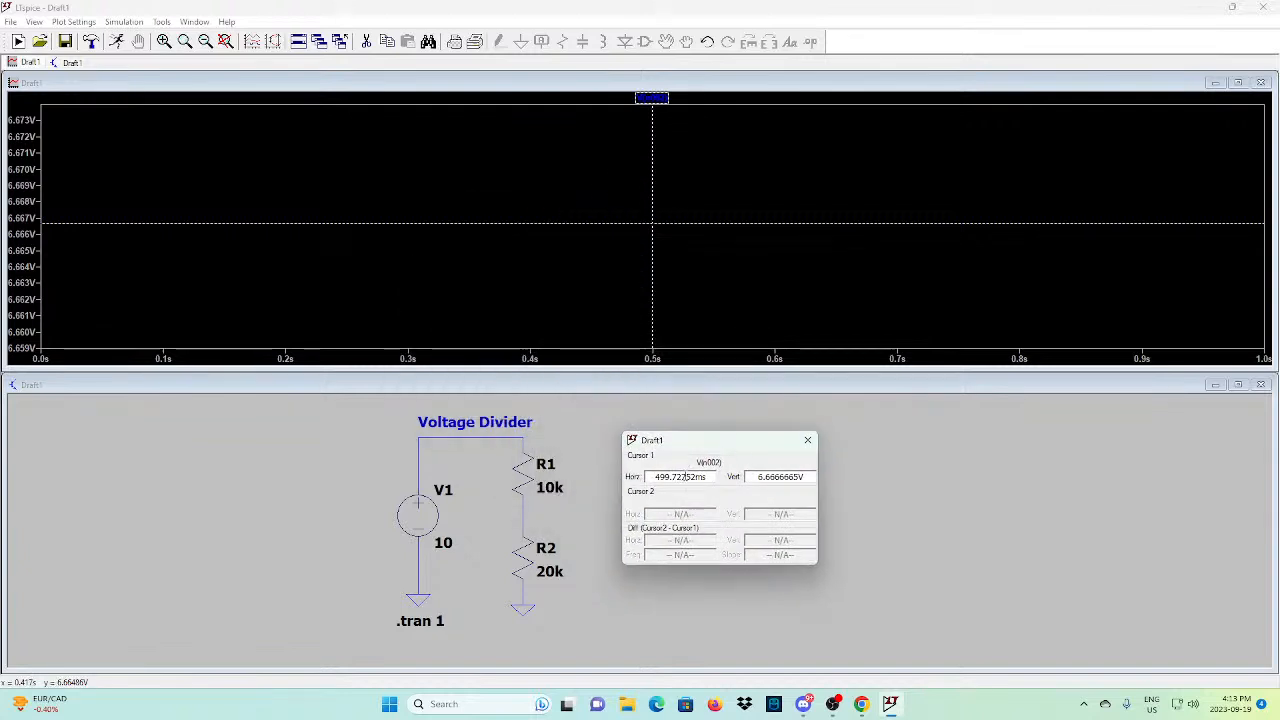
pyautogui.click(650, 152)
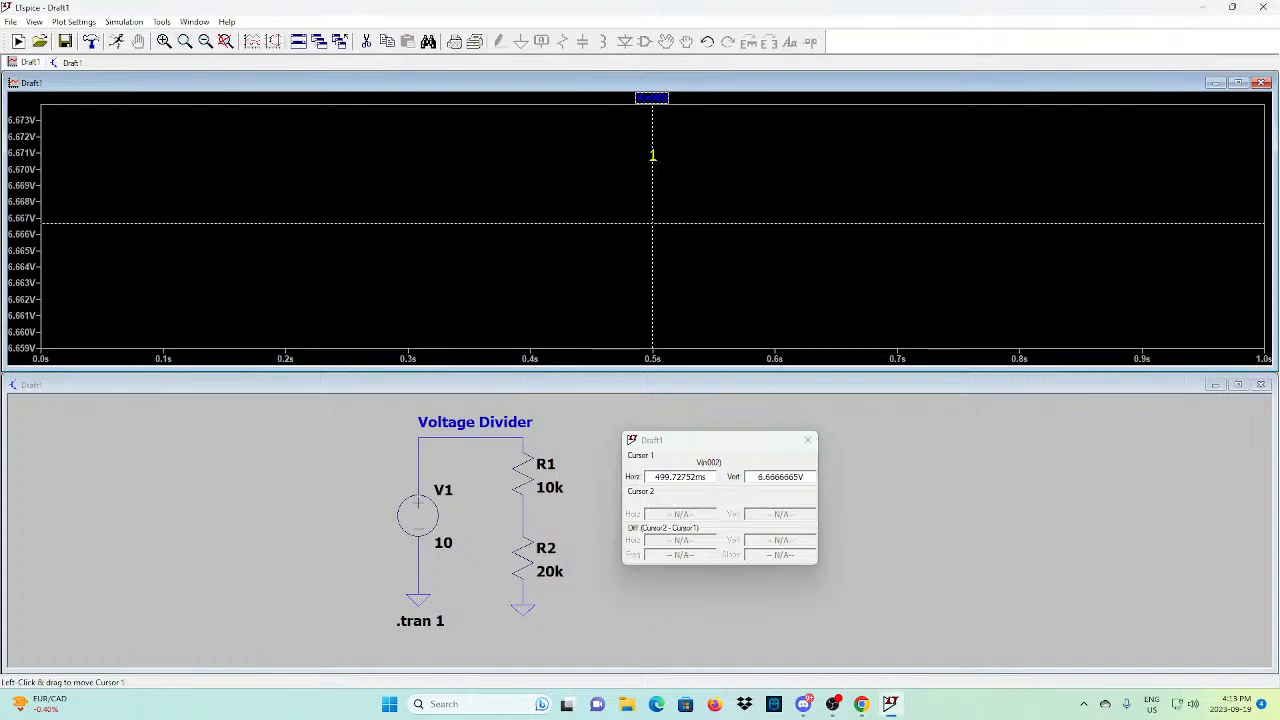
pyautogui.moveTo(651, 152); pyautogui.dragTo(285, 153)
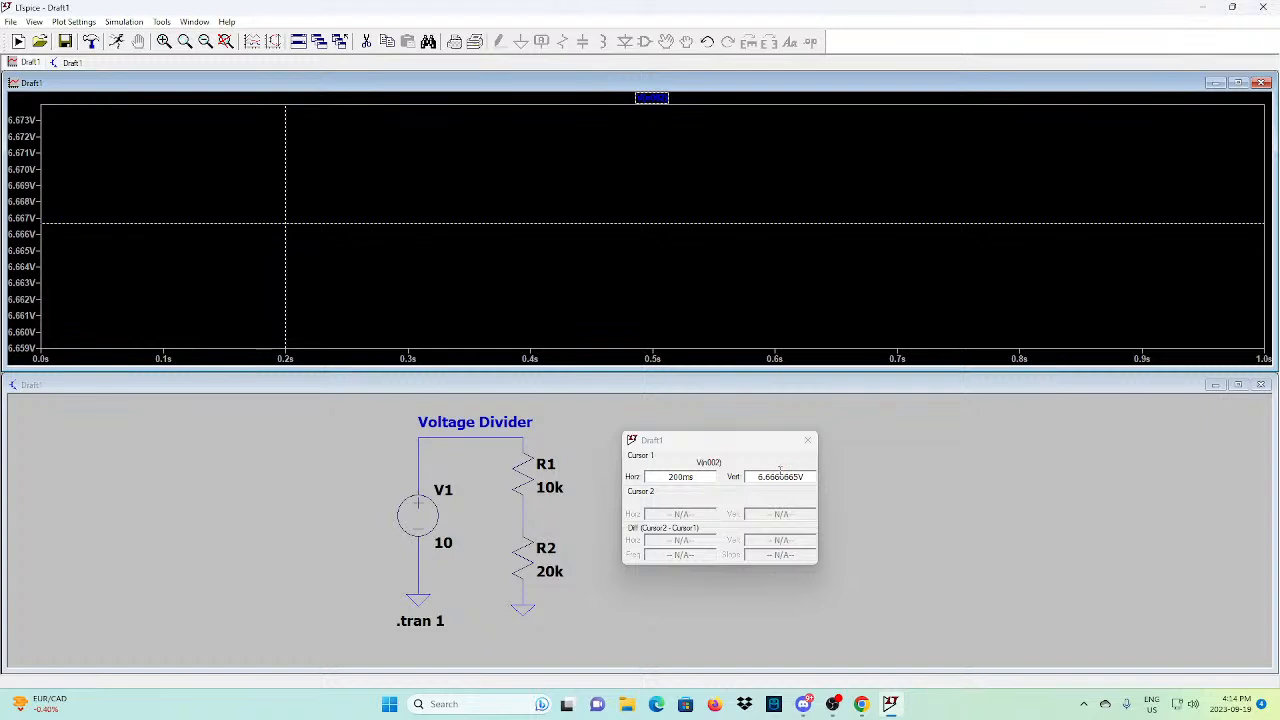
pyautogui.click(807, 440)
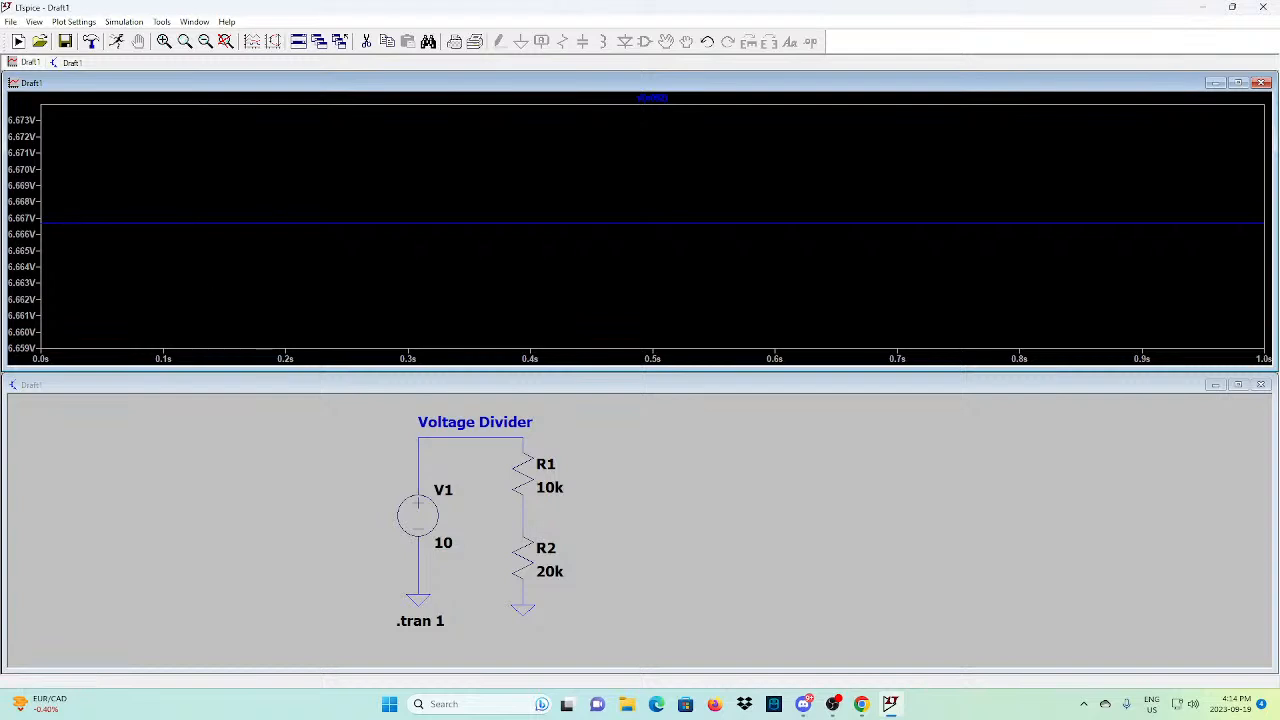
# Plot the current through R1 as the only trace in the waveform window
pyautogui.click(523, 472)
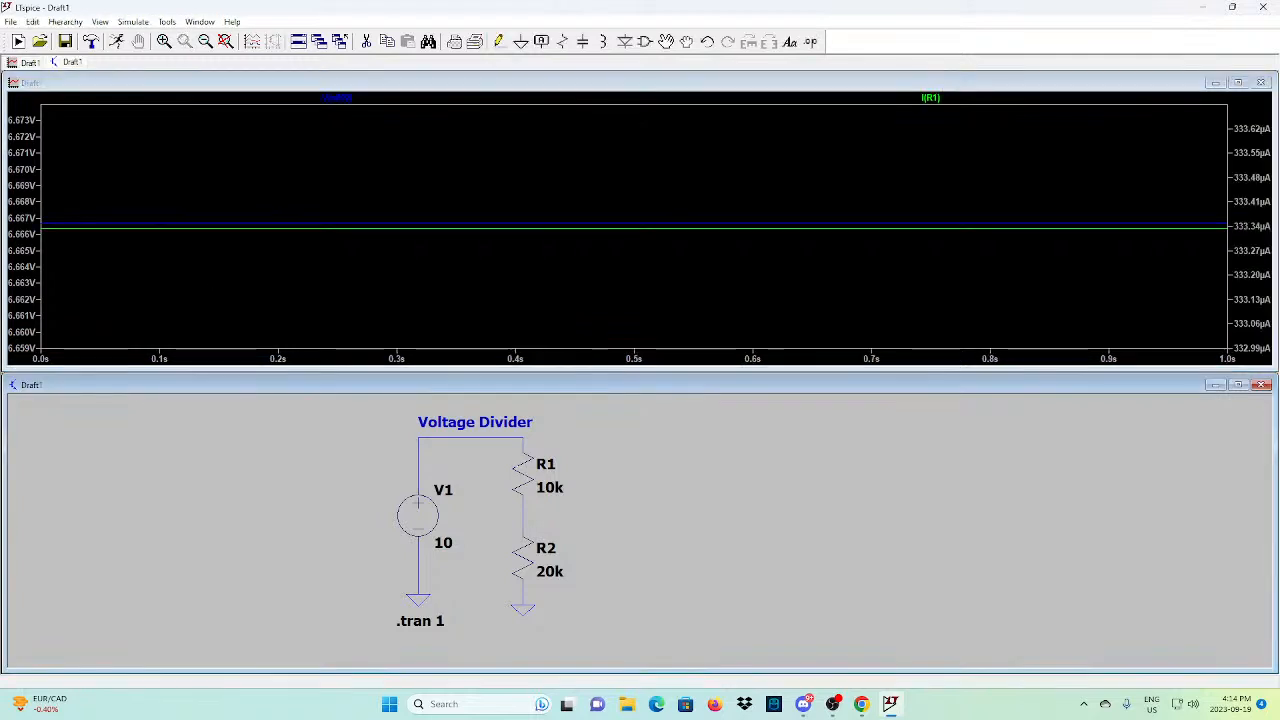
pyautogui.click(529, 473)
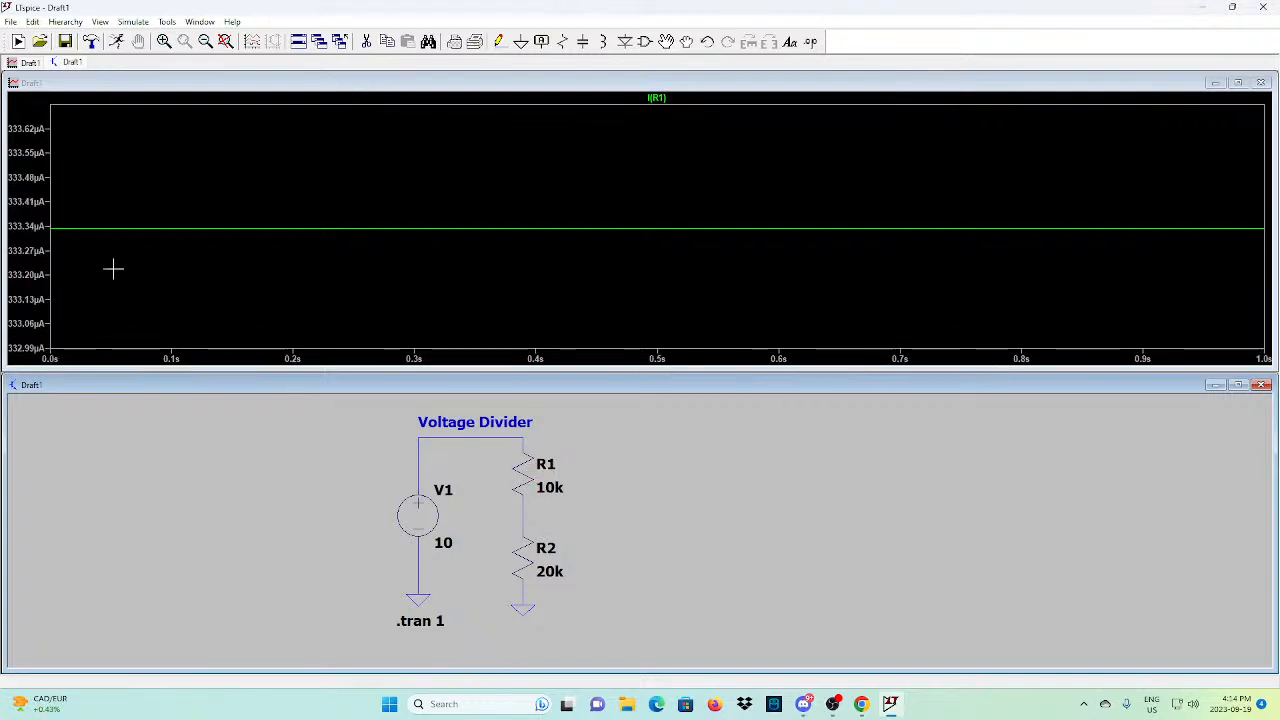